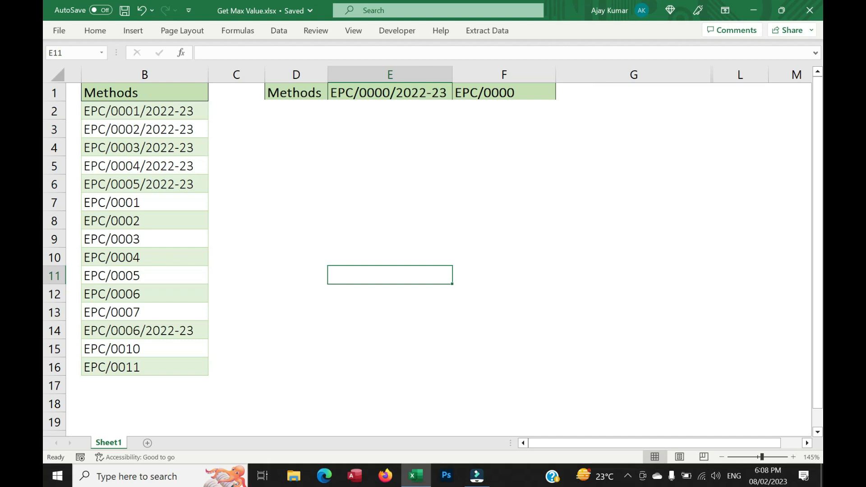
# Examine the codes in B2:B16, comparing the year-suffixed group with the plain EPC codes and the header in E1.
pyautogui.click(150, 111)
pyautogui.moveTo(151, 111); pyautogui.dragTo(185, 367)
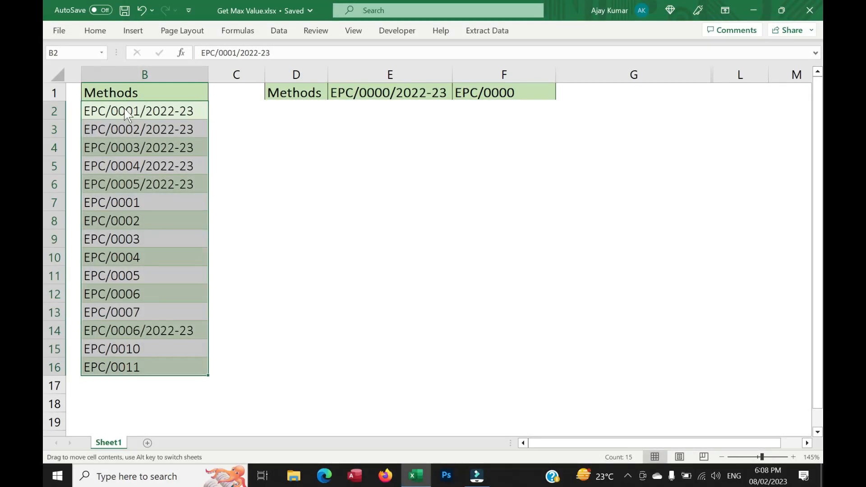
pyautogui.press('Down')
pyautogui.moveTo(150, 112); pyautogui.dragTo(164, 177)
pyautogui.moveTo(130, 203); pyautogui.dragTo(138, 289)
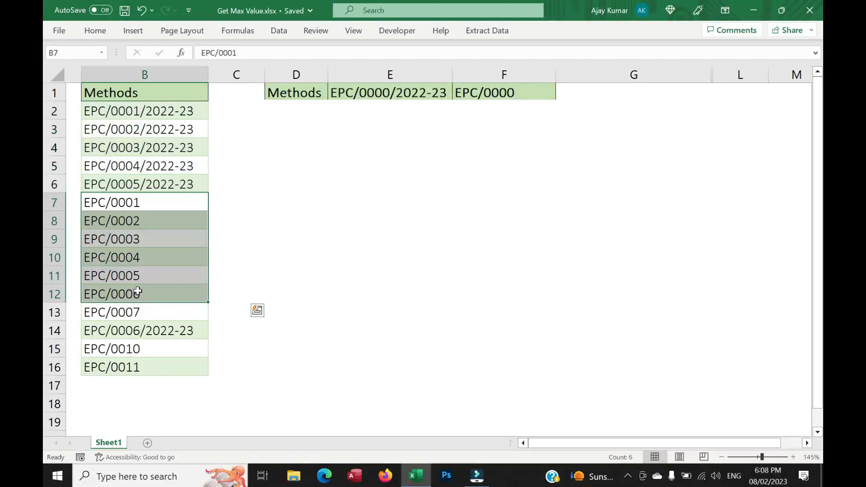
pyautogui.click(384, 93)
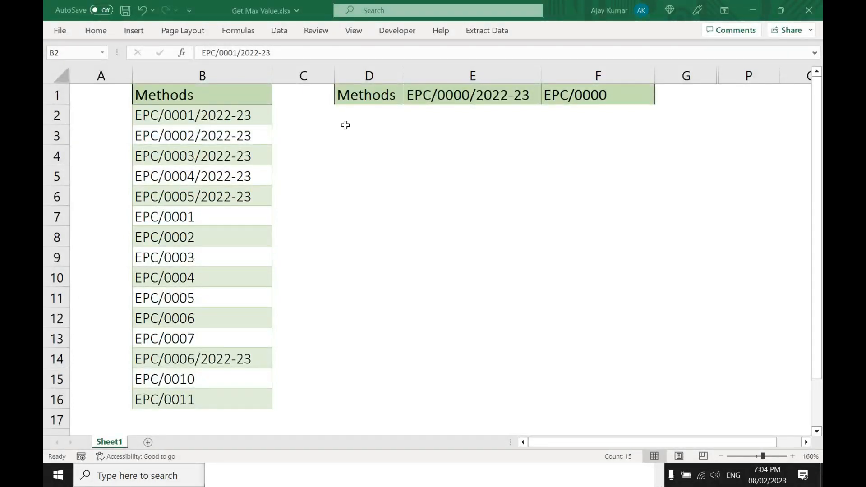
# Enter the row label "Max" in D2 under the second Methods header.
pyautogui.click(359, 115)
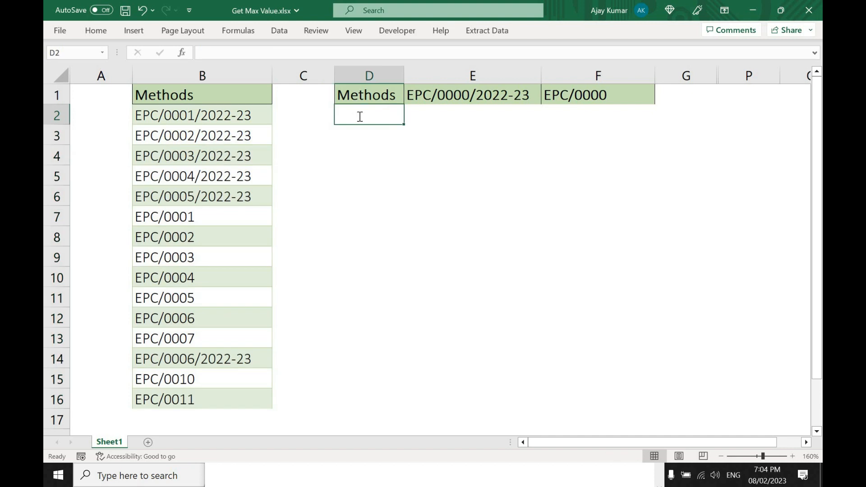
pyautogui.write('Max')
pyautogui.press('Tab')
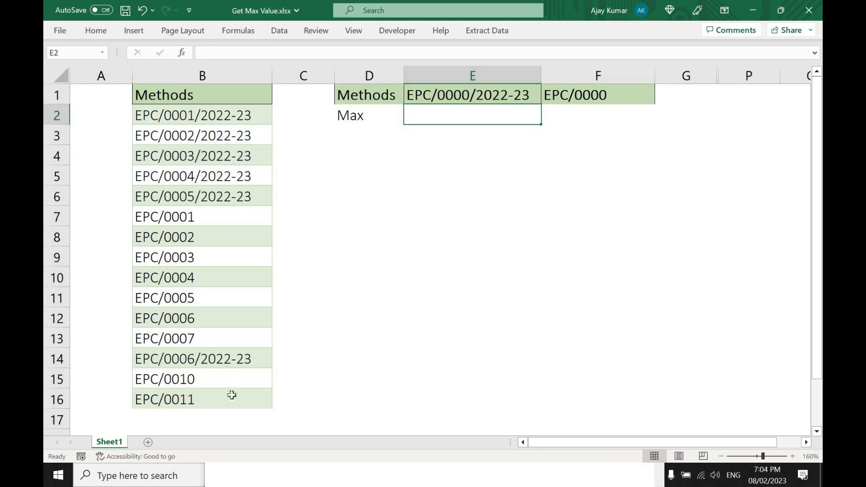
# Try a plain MAX formula over B2:B16 in E2, and clear the cell again.
pyautogui.write('=max(')
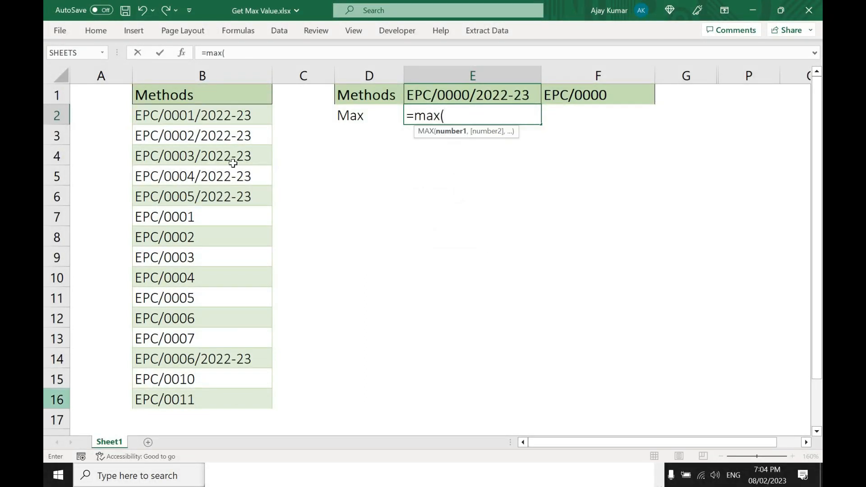
pyautogui.press('Return')
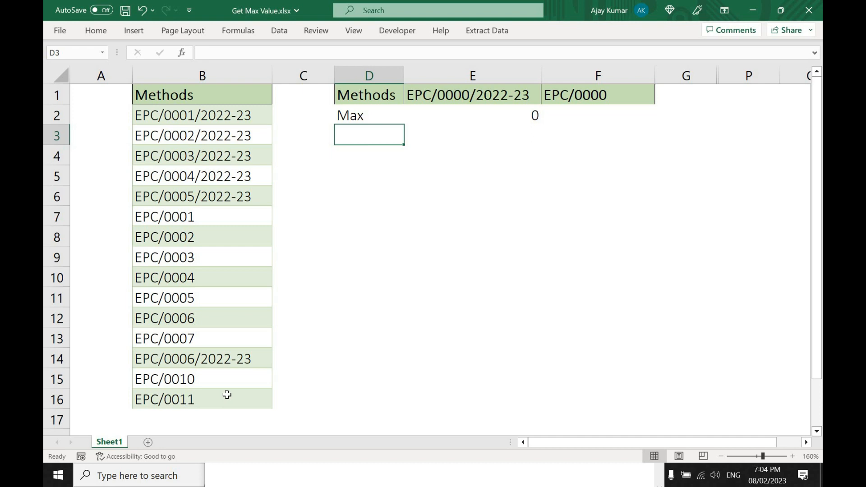
pyautogui.click(481, 112)
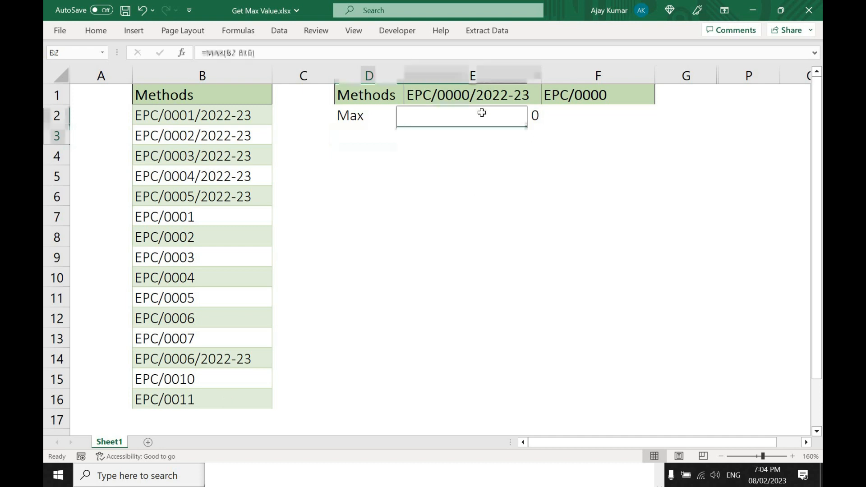
pyautogui.press('Delete')
# Review the code list B2:B16 and its suffixed entries B2:B6 against the two format headers in E1 and F1.
pyautogui.moveTo(193, 115); pyautogui.dragTo(215, 399)
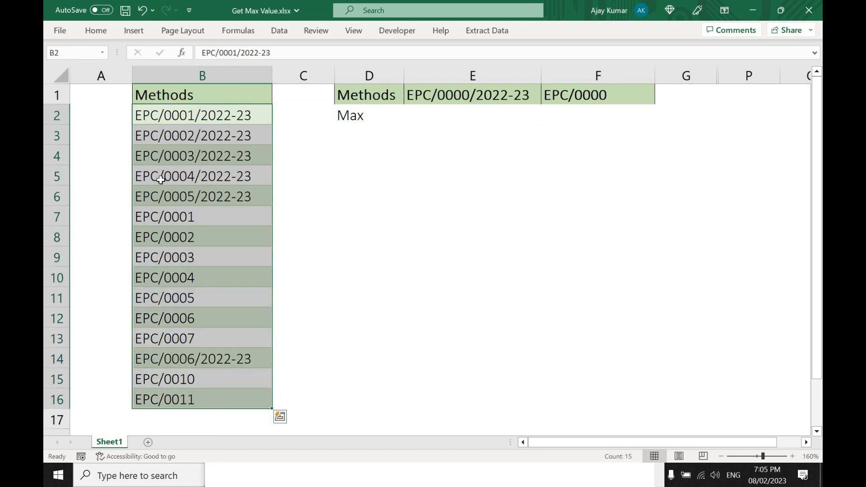
pyautogui.click(163, 112)
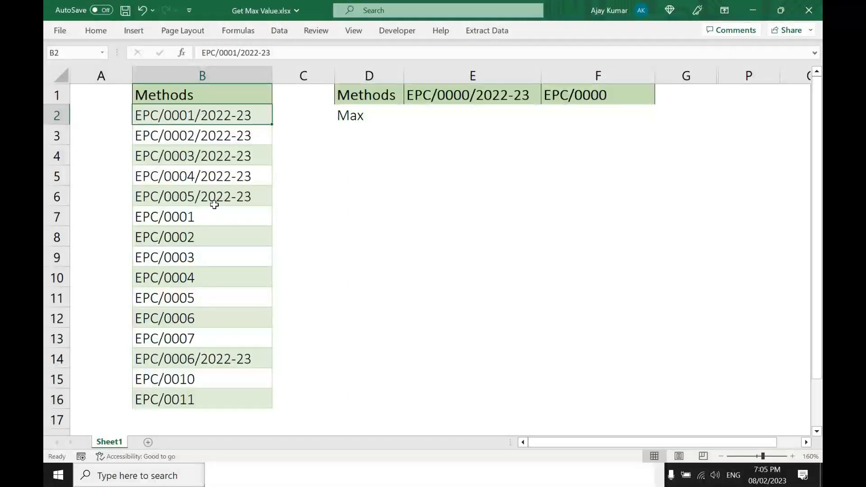
pyautogui.hotkey('shift', 'Down')
pyautogui.hotkey('shift', 'Down')
pyautogui.hotkey('shift', 'Down')
pyautogui.hotkey('shift', 'Down')
pyautogui.click(483, 96)
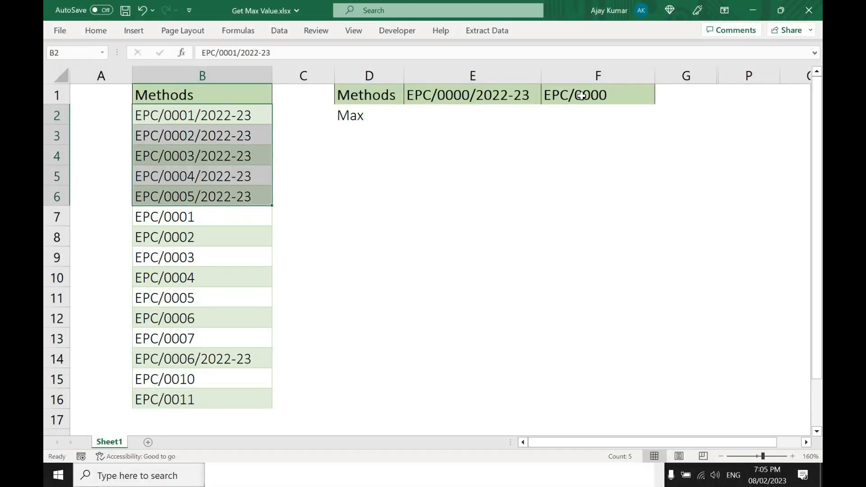
pyautogui.click(581, 96)
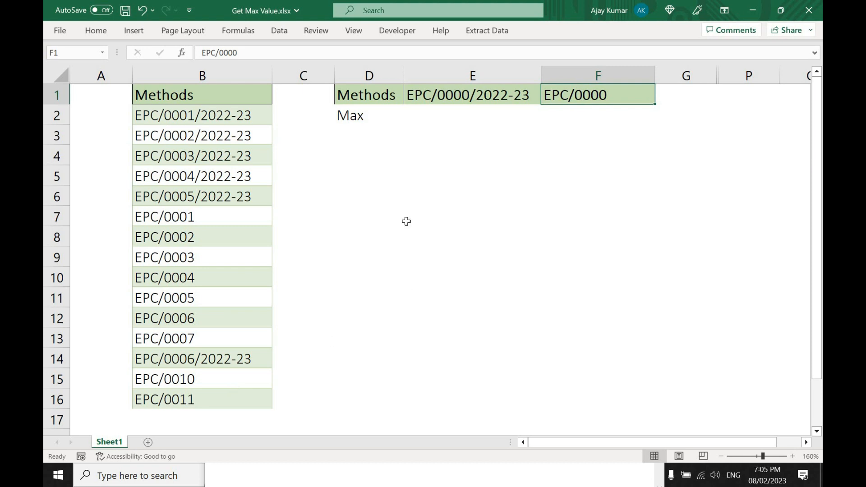
# Enter =MID(B2:B16,5,4) in E2 to extract the four-digit number from every code.
pyautogui.click(432, 111)
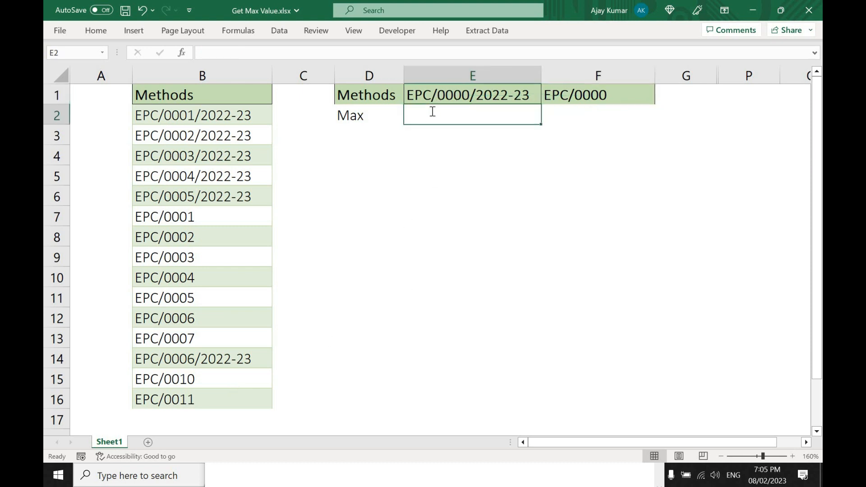
pyautogui.write('=mid(')
pyautogui.moveTo(204, 115); pyautogui.dragTo(240, 394)
pyautogui.write(',')
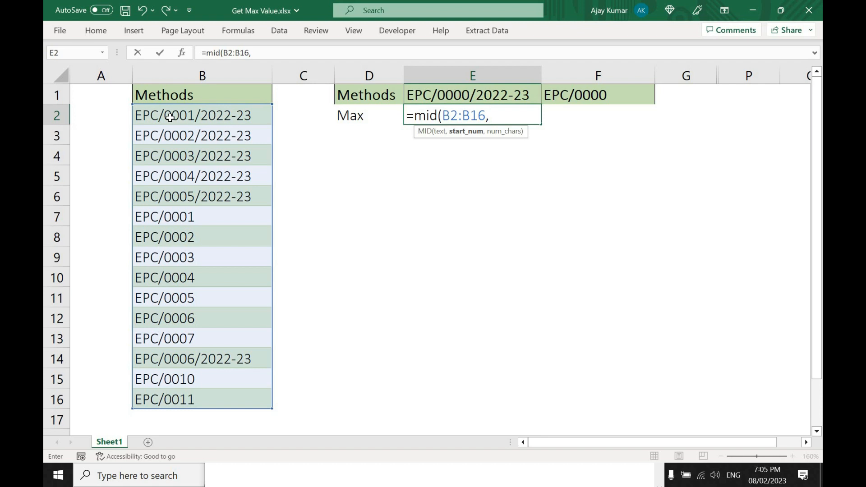
pyautogui.write('5,')
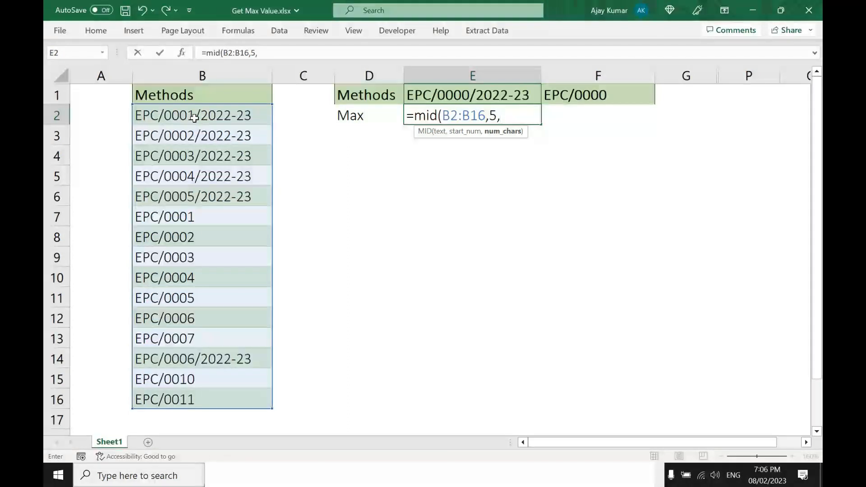
pyautogui.write('4)')
pyautogui.press('Return')
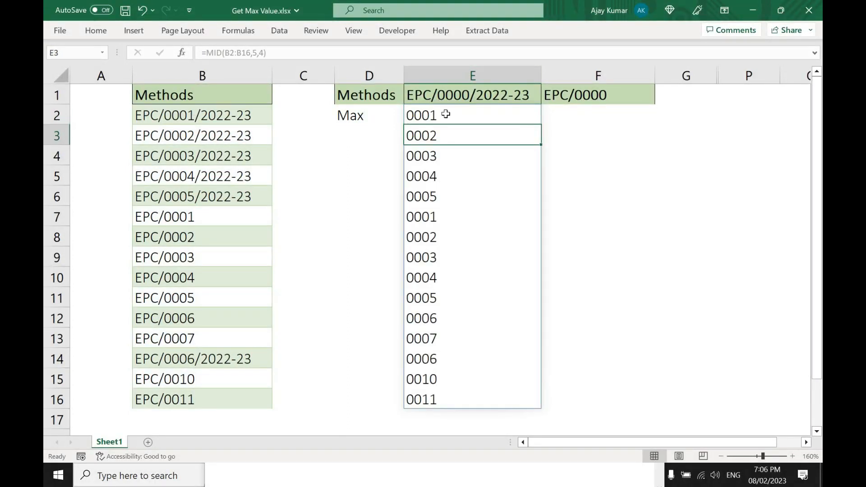
# Try wrapping the MID formula in E2 in MAX, as =MAX(MID(B2:B16,5,4)).
pyautogui.press('Up')
pyautogui.hotkey('ctrl', 'shift', 'Down')
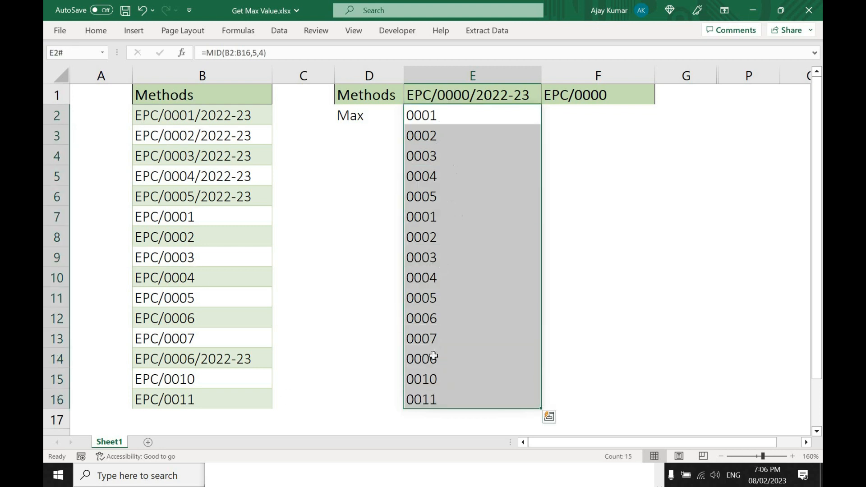
pyautogui.doubleClick(429, 116)
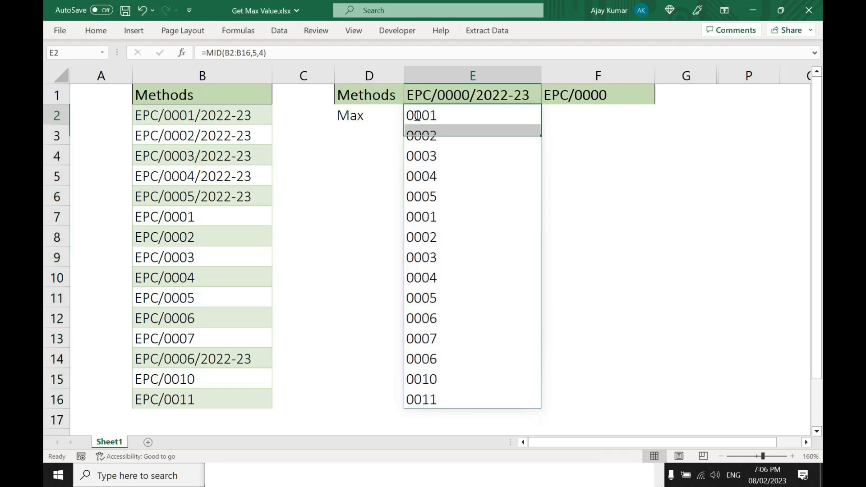
pyautogui.click(415, 116)
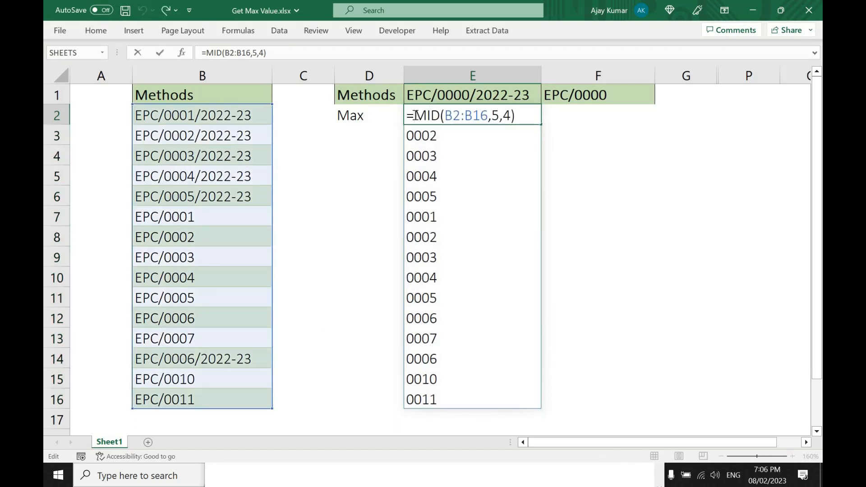
pyautogui.write('Max(')
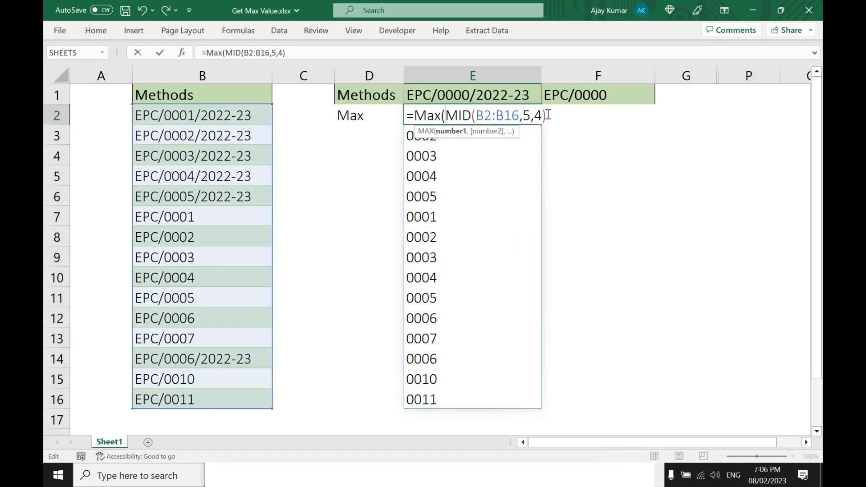
pyautogui.press('Return')
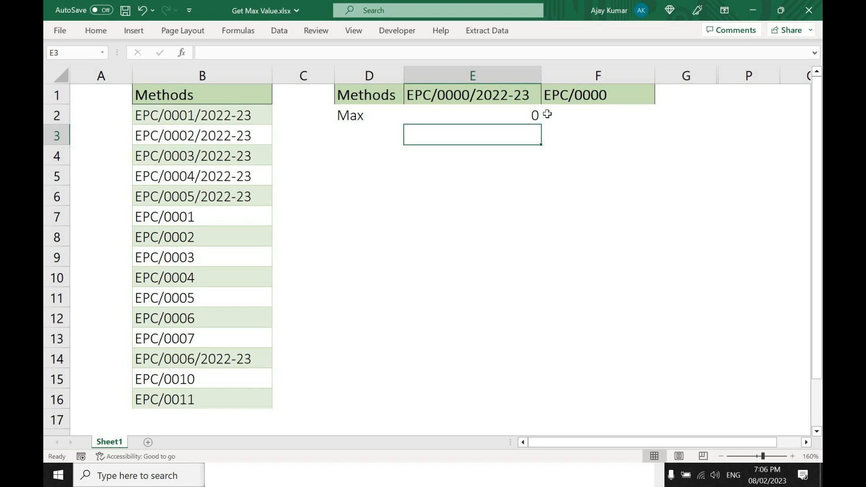
# Remove the MAX wrapper from E2 so the formula is again =MID(B2:B16,5,4).
pyautogui.doubleClick(449, 115)
pyautogui.press('BackSpace')
pyautogui.press('BackSpace')
pyautogui.press('BackSpace')
pyautogui.press('BackSpace')
pyautogui.click(450, 115)
pyautogui.press('Right')
pyautogui.press('Right')
pyautogui.press('Right')
pyautogui.press('Right')
pyautogui.press('Right')
pyautogui.press('Right')
pyautogui.press('Right')
pyautogui.press('Right')
pyautogui.press('Right')
pyautogui.press('Right')
pyautogui.press('Right')
pyautogui.press('BackSpace')
pyautogui.press('Return')
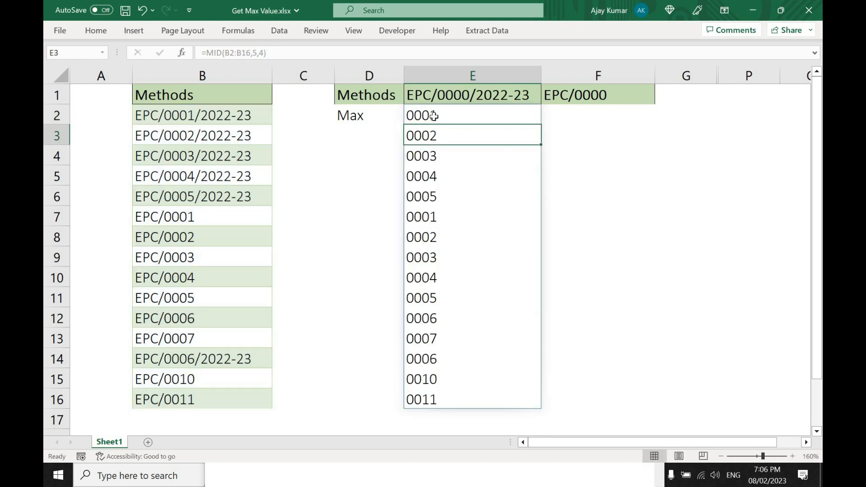
# Try applying the comma number style to the extracted values in E2:E16.
pyautogui.moveTo(435, 135); pyautogui.dragTo(446, 398)
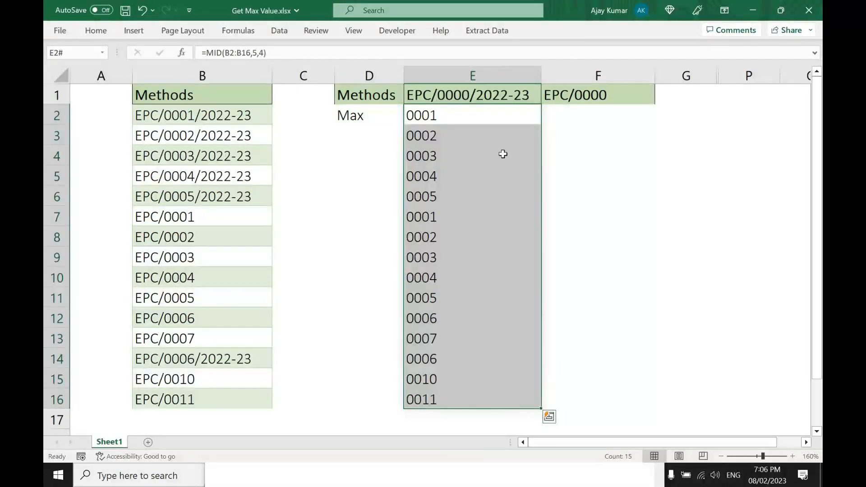
pyautogui.click(95, 30)
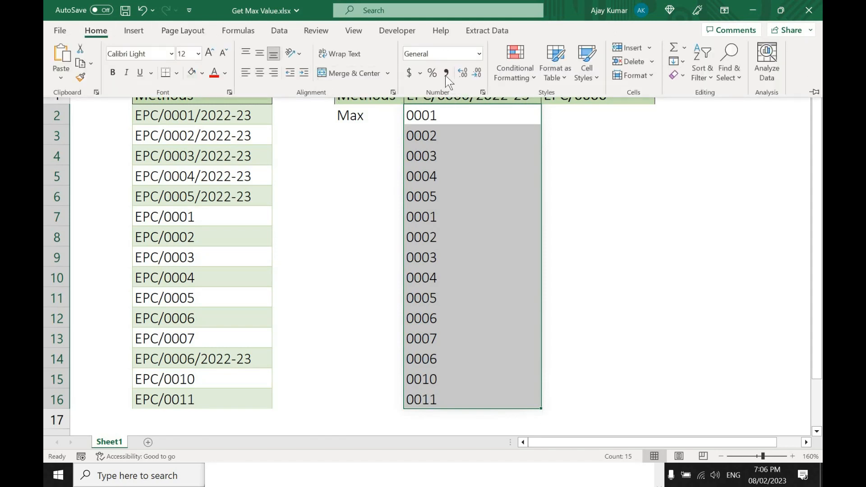
pyautogui.click(446, 73)
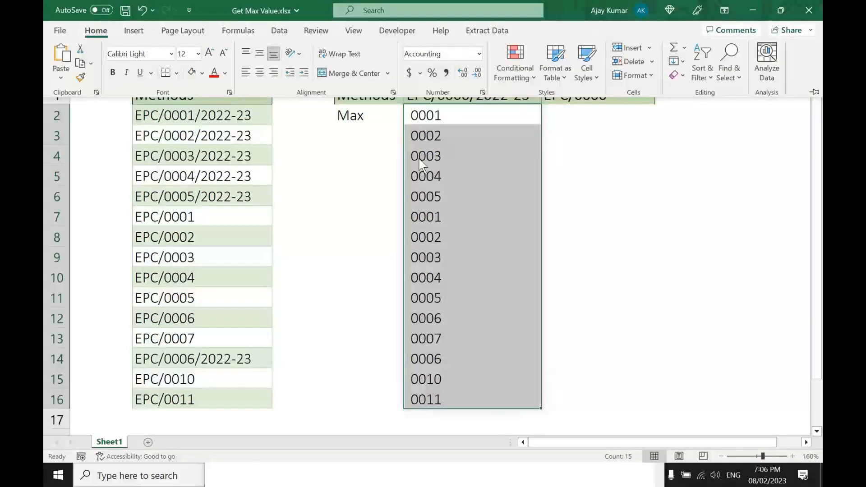
pyautogui.click(441, 117)
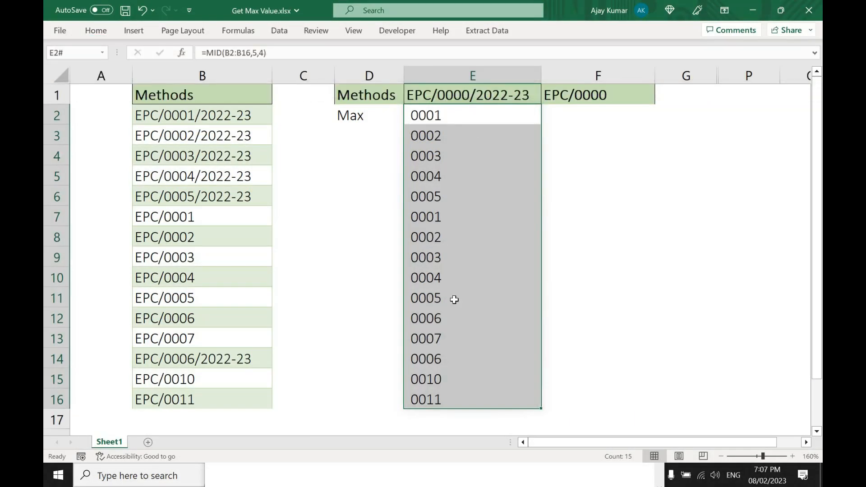
pyautogui.moveTo(449, 373); pyautogui.dragTo(452, 394)
pyautogui.moveTo(620, 478); pyautogui.dragTo(633, 463)
# Convert the extracted text to numbers by adding a minus sign in E2, as =-MID(B2:B16,5,4).
pyautogui.click(447, 117)
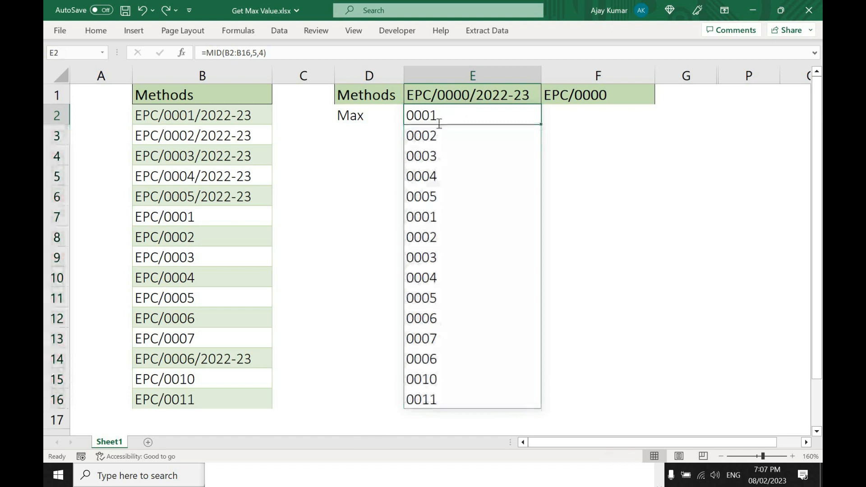
pyautogui.doubleClick(447, 118)
pyautogui.click(414, 116)
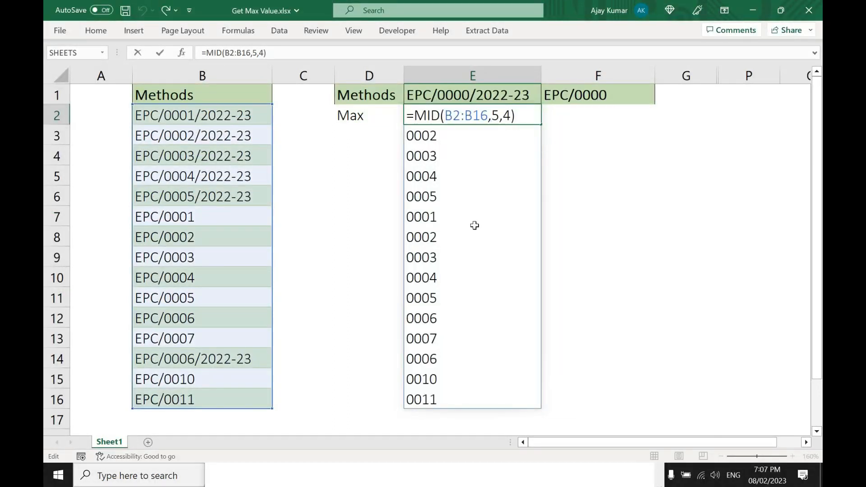
pyautogui.write('-')
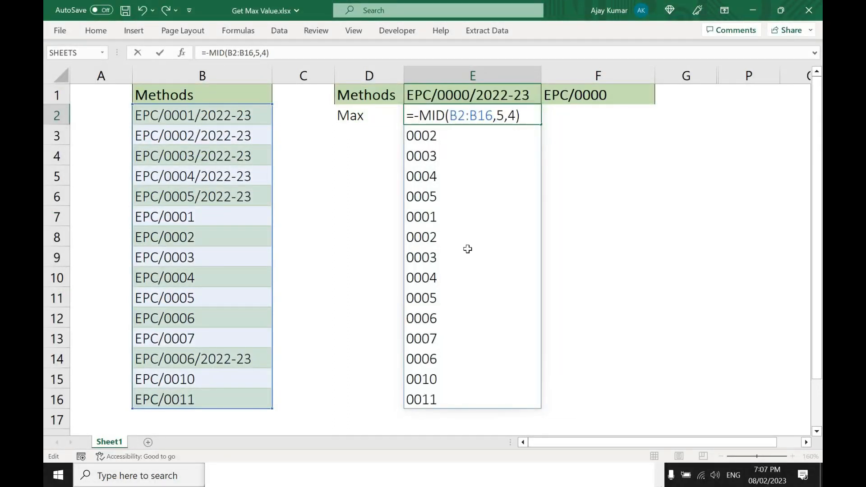
pyautogui.press('Return')
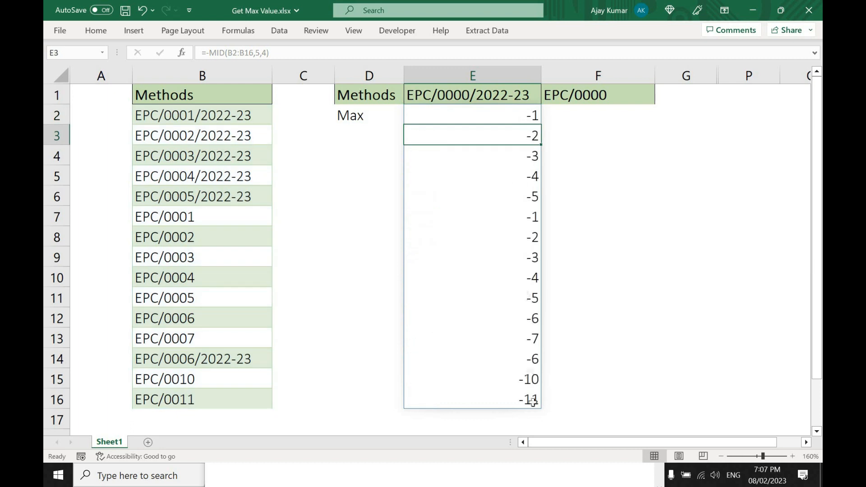
# Check the sum of the spilled values and wrap the E2 formula in SUM, as =SUM(-MID(B2:B16,5,4)).
pyautogui.moveTo(519, 114); pyautogui.dragTo(529, 403)
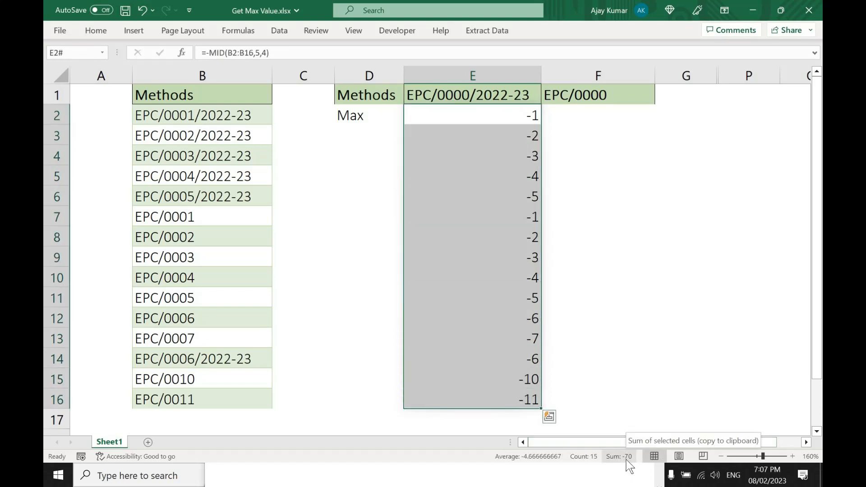
pyautogui.doubleClick(472, 116)
pyautogui.click(415, 114)
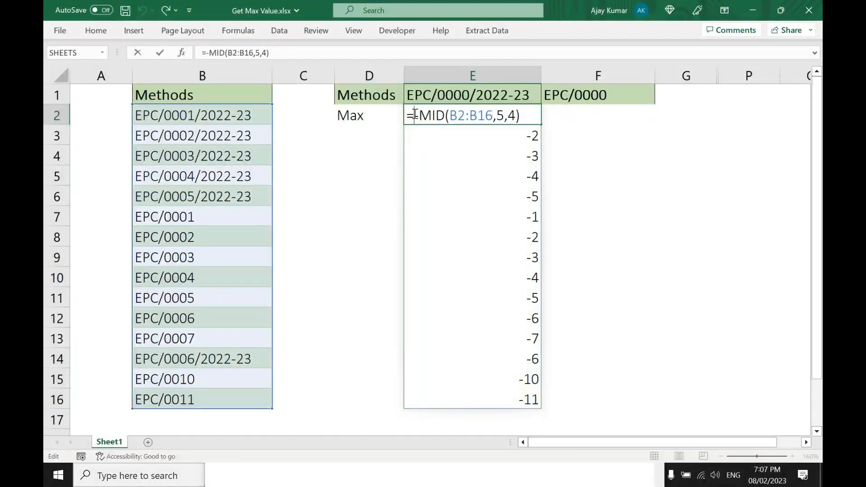
pyautogui.write('Sum(')
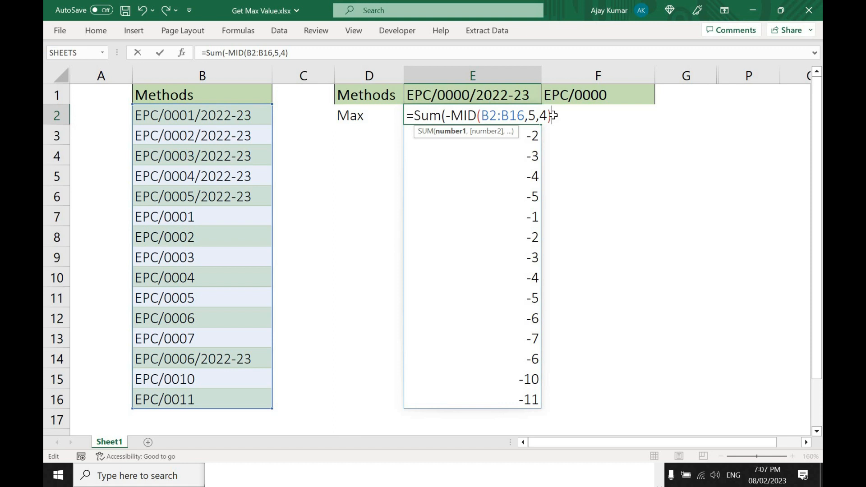
pyautogui.press('Return')
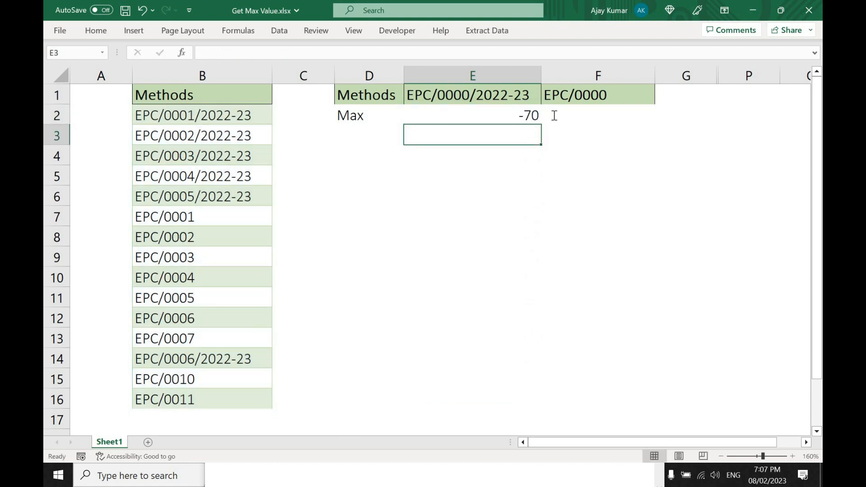
# Replace SUM with MAX in the E2 formula so it reads =MAX(-MID(B2:B16,5,4)).
pyautogui.press('Up')
pyautogui.press('F2')
pyautogui.press('Left')
pyautogui.press('Left')
pyautogui.press('Left')
pyautogui.press('Left')
pyautogui.press('Left')
pyautogui.press('Left')
pyautogui.press('Left')
pyautogui.press('Left')
pyautogui.press('Left')
pyautogui.press('Left')
pyautogui.press('Left')
pyautogui.press('Left')
pyautogui.press('Left')
pyautogui.press('Left')
pyautogui.press('Left')
pyautogui.press('Left')
pyautogui.press('Left')
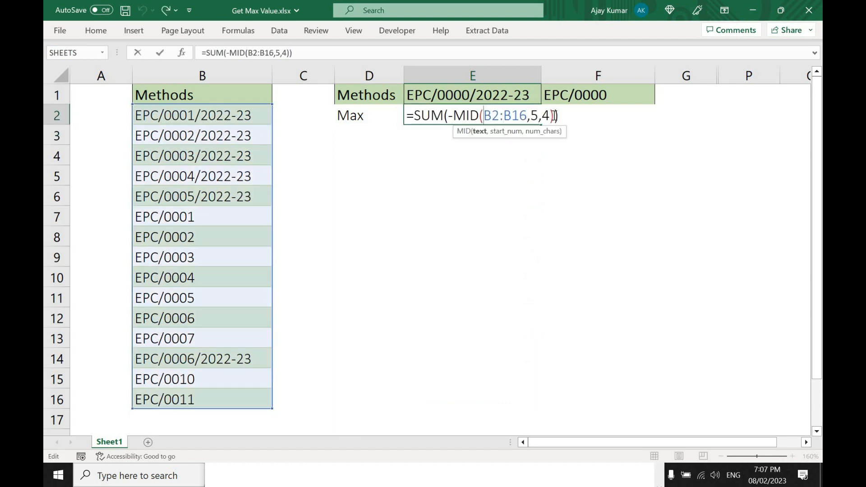
pyautogui.hotkey('shift', 'Left')
pyautogui.hotkey('shift', 'Left')
pyautogui.hotkey('shift', 'Left')
pyautogui.write('Max')
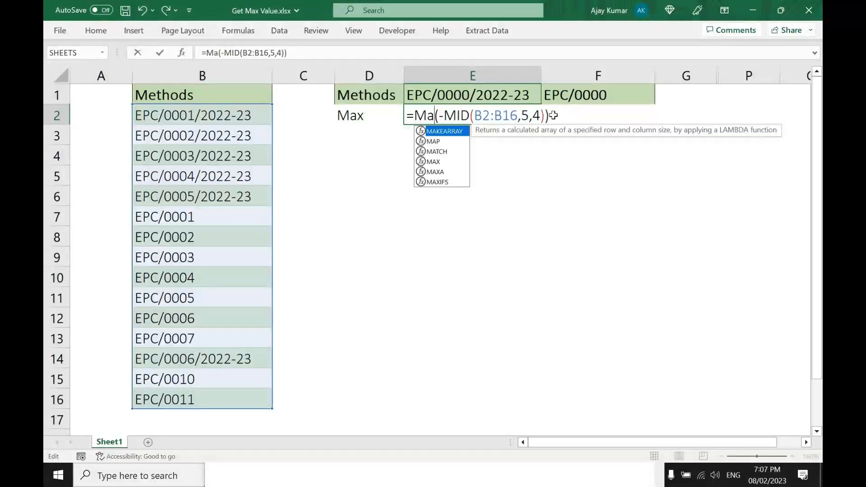
pyautogui.press('Return')
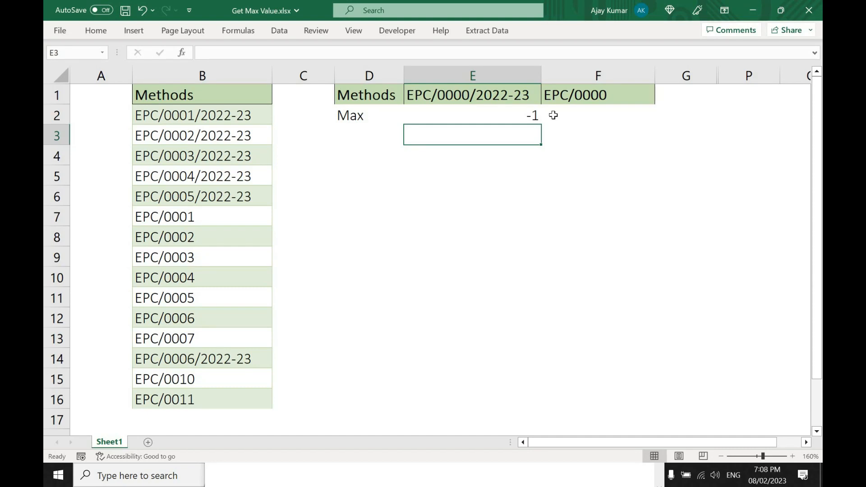
# Remove the MAX wrapper from the E2 formula, leaving =-MID(B2:B16,5,4).
pyautogui.press('Up')
pyautogui.press('F2')
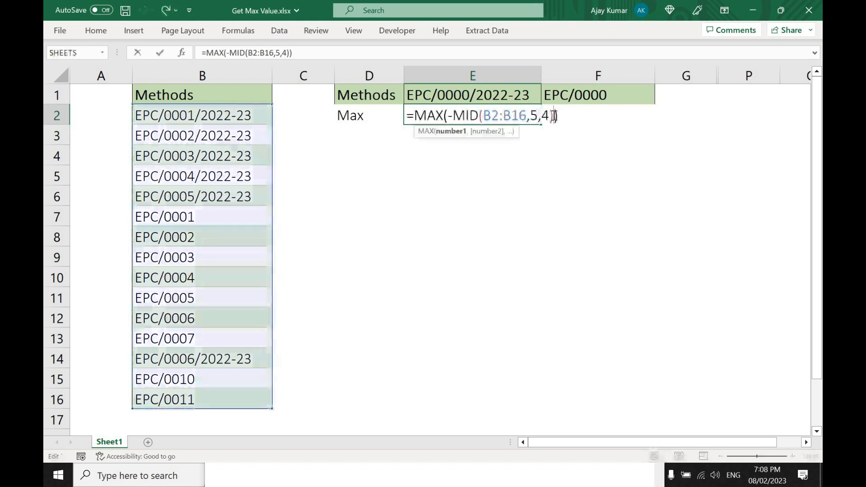
pyautogui.press('Left')
pyautogui.press('Left')
pyautogui.press('Left')
pyautogui.press('Left')
pyautogui.press('Left')
pyautogui.press('Left')
pyautogui.press('Left')
pyautogui.press('Left')
pyautogui.press('Left')
pyautogui.press('Left')
pyautogui.press('Left')
pyautogui.press('Left')
pyautogui.press('Left')
pyautogui.press('Left')
pyautogui.press('Left')
pyautogui.press('Left')
pyautogui.press('Left')
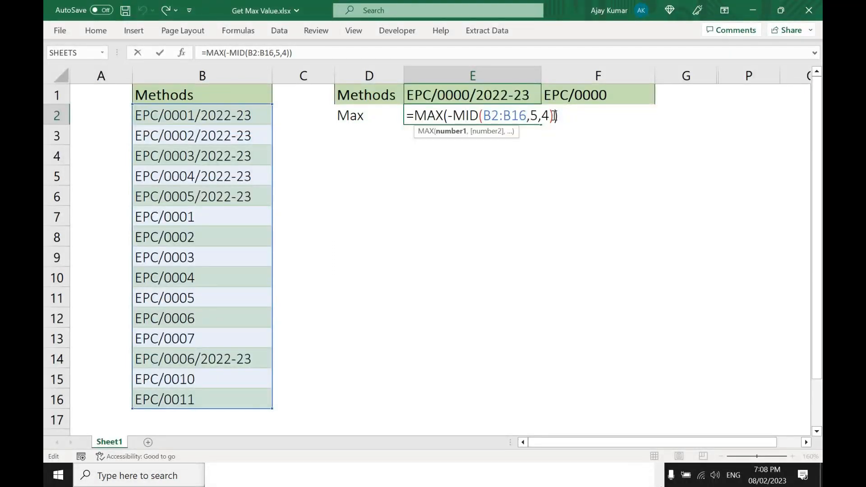
pyautogui.press('BackSpace')
pyautogui.press('BackSpace')
pyautogui.press('BackSpace')
pyautogui.press('BackSpace')
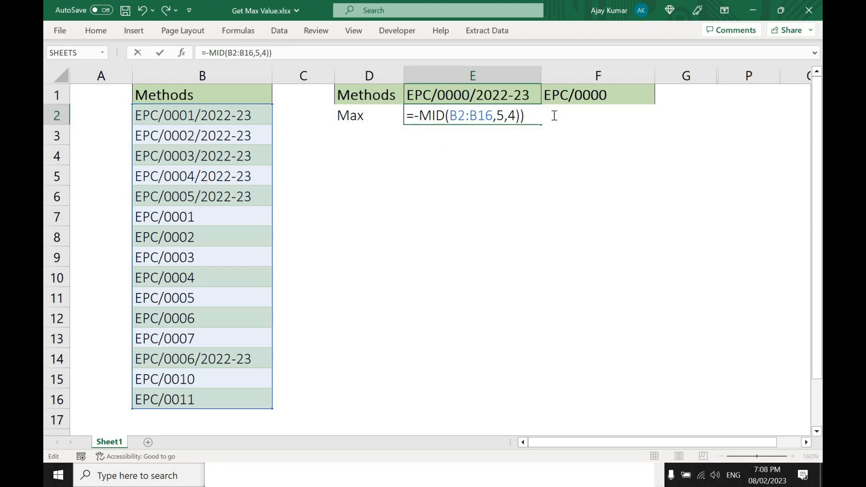
pyautogui.press('Return')
# Add a second minus sign in E2 to make the numbers positive, as =--MID(B2:B16,5,4).
pyautogui.press('Up')
pyautogui.press('F2')
pyautogui.press('Left')
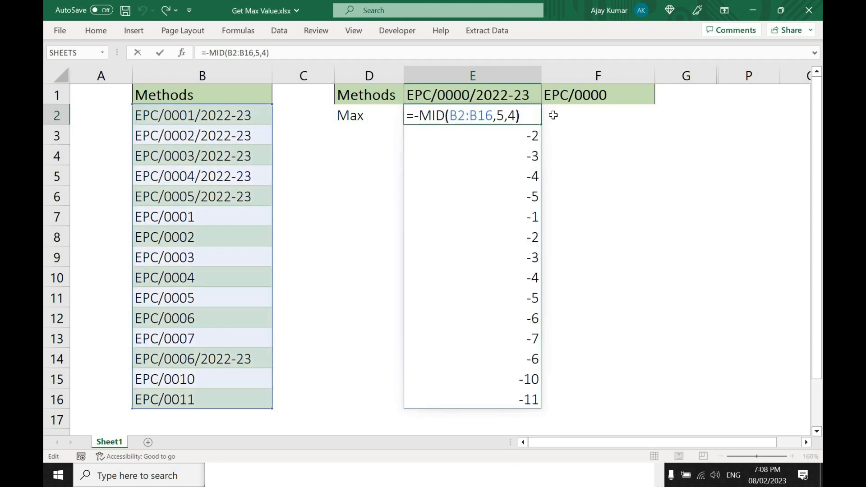
pyautogui.press('Left')
pyautogui.press('Left')
pyautogui.press('Left')
pyautogui.press('Left')
pyautogui.press('Left')
pyautogui.press('Left')
pyautogui.press('Left')
pyautogui.press('Left')
pyautogui.press('Left')
pyautogui.press('Left')
pyautogui.press('Left')
pyautogui.press('Left')
pyautogui.press('Left')
pyautogui.press('Left')
pyautogui.hotkey('shift', 'Left')
pyautogui.write('-')
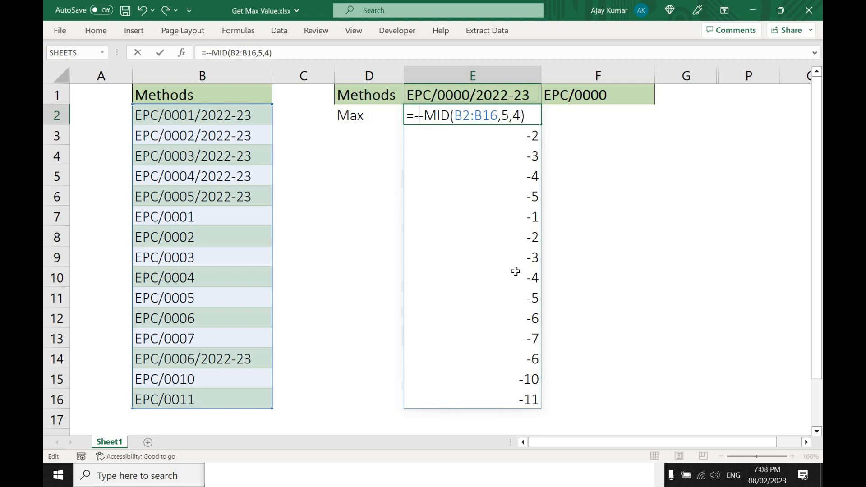
pyautogui.press('Return')
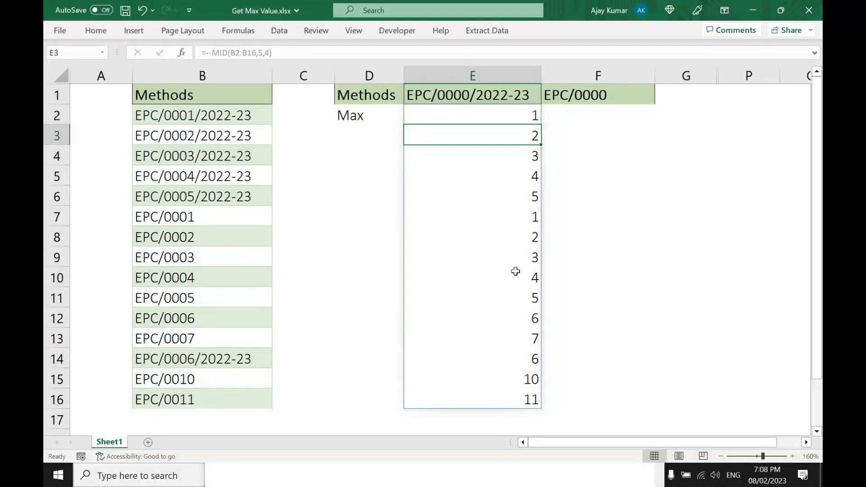
# Check the spilled values' sum and wrap the E2 formula in MAX, as =MAX(--MID(B2:B16,5,4)).
pyautogui.press('Up')
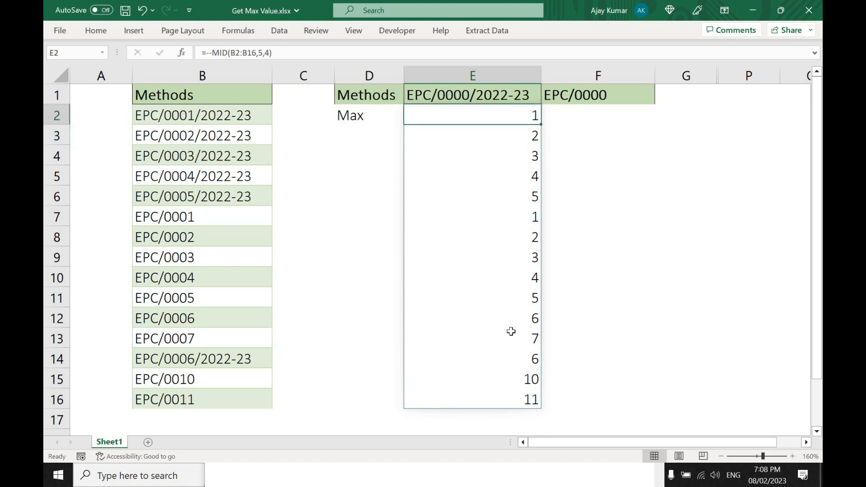
pyautogui.hotkey('ctrl', 'shift', 'Down')
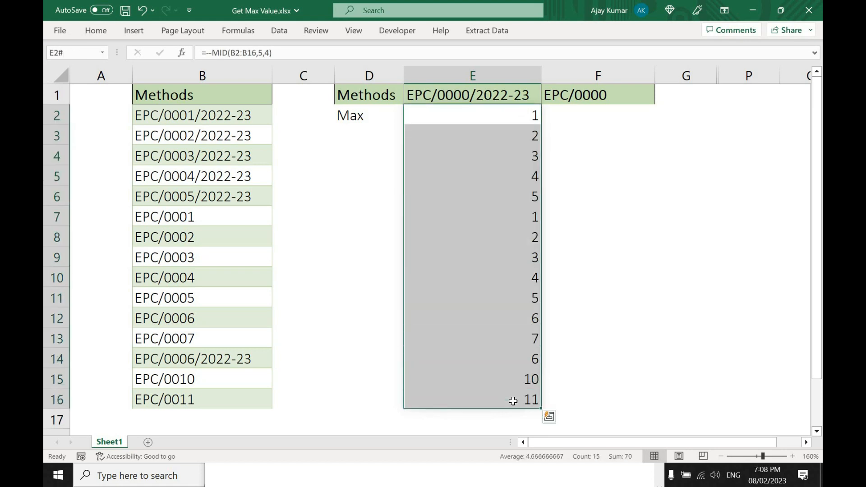
pyautogui.doubleClick(415, 112)
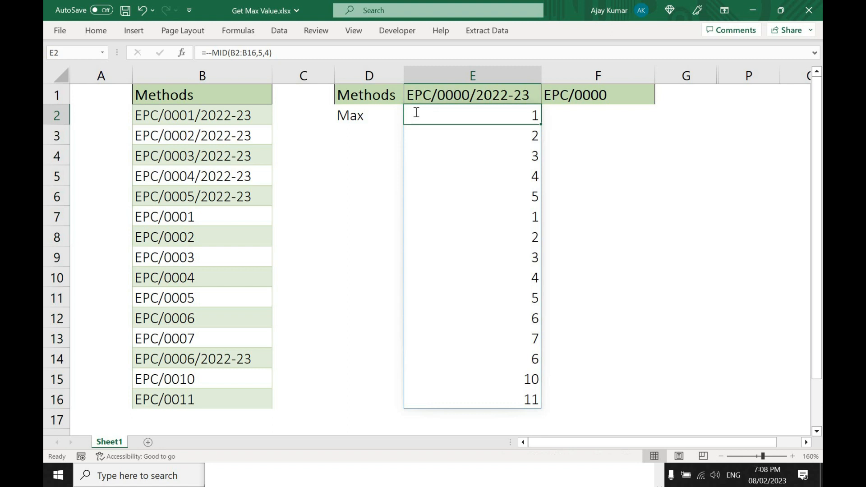
pyautogui.click(414, 114)
pyautogui.write('Max(')
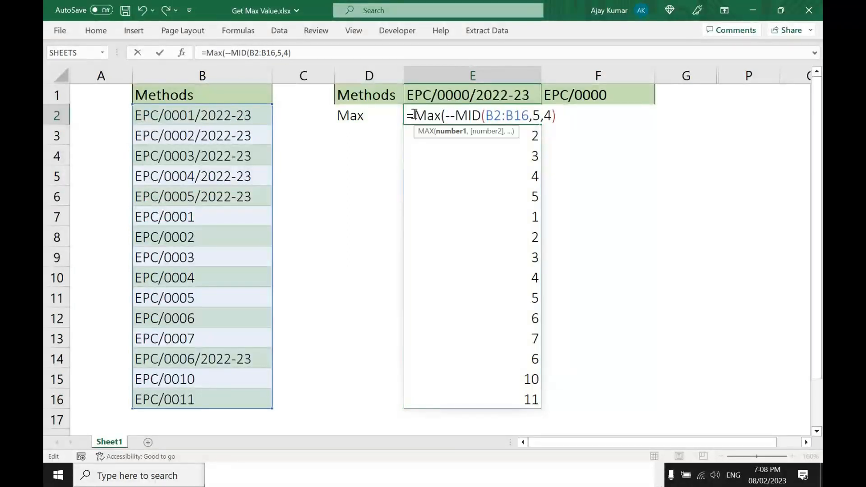
pyautogui.press('End')
pyautogui.write(')')
pyautogui.press('Return')
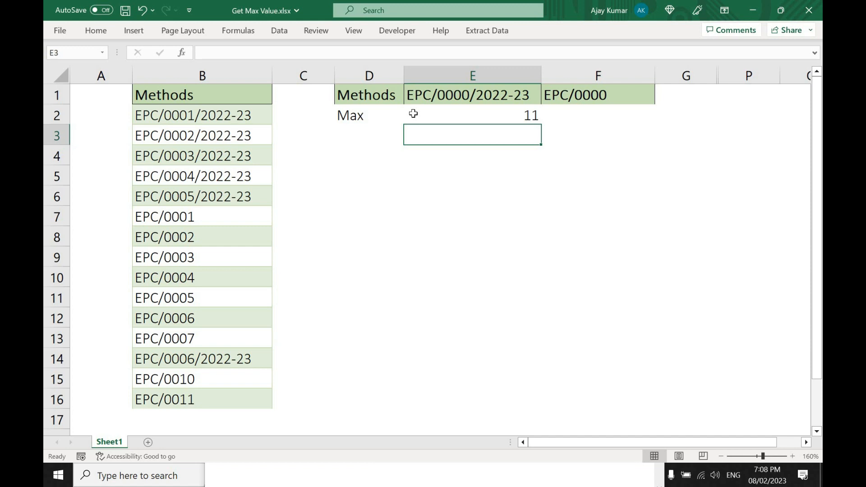
# Compare the E2 formula and the E1 header format with the two code formats in column B.
pyautogui.click(497, 110)
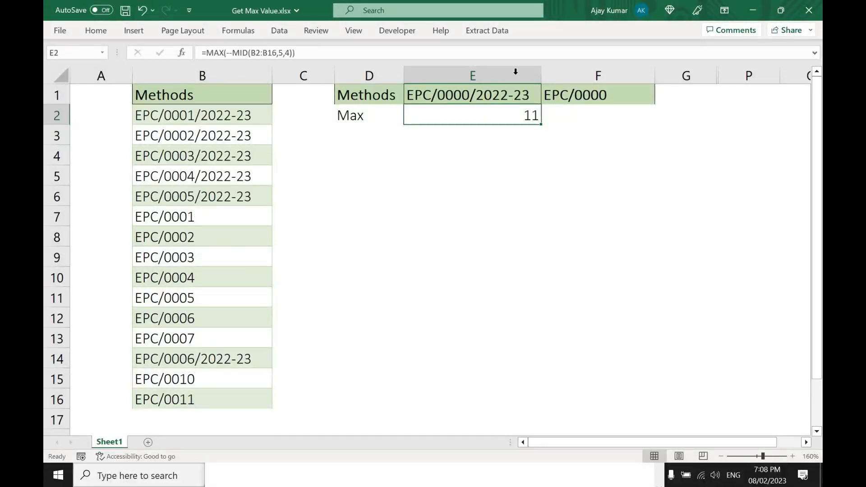
pyautogui.click(465, 97)
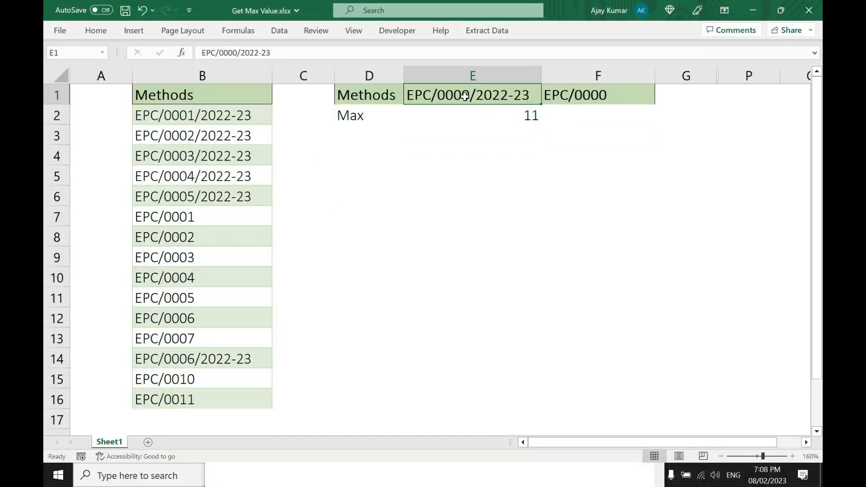
pyautogui.click(205, 195)
pyautogui.click(198, 360)
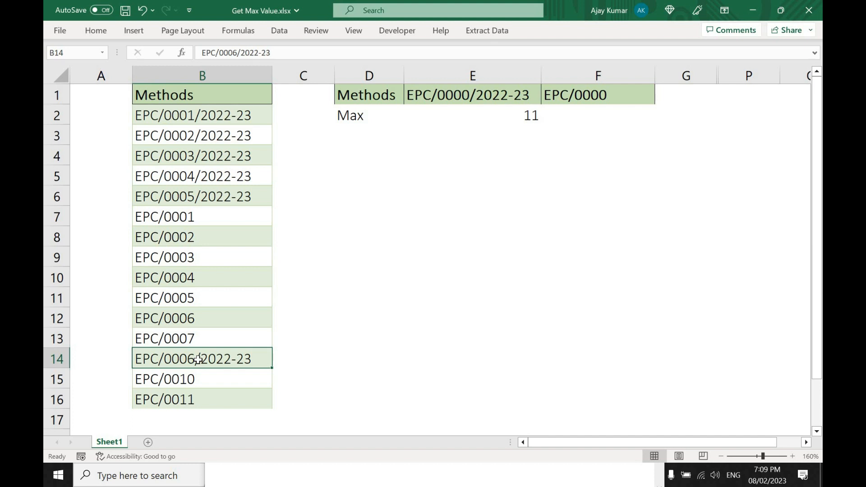
pyautogui.click(182, 217)
pyautogui.click(195, 195)
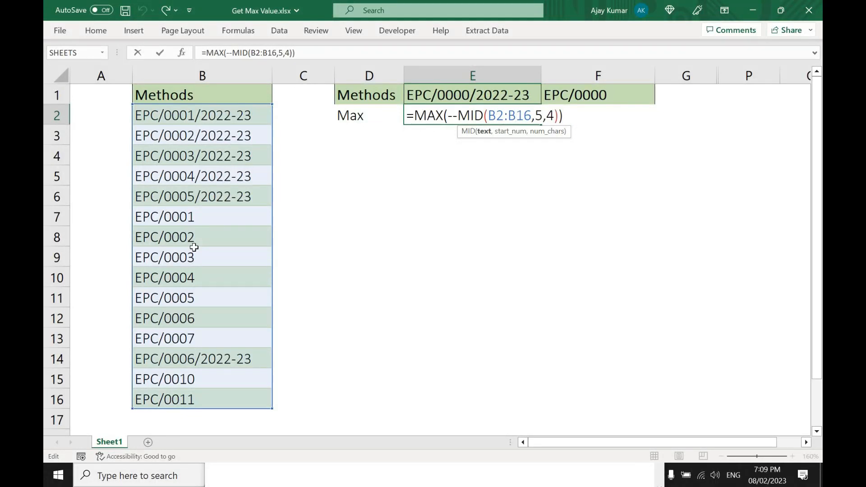
pyautogui.press('Return')
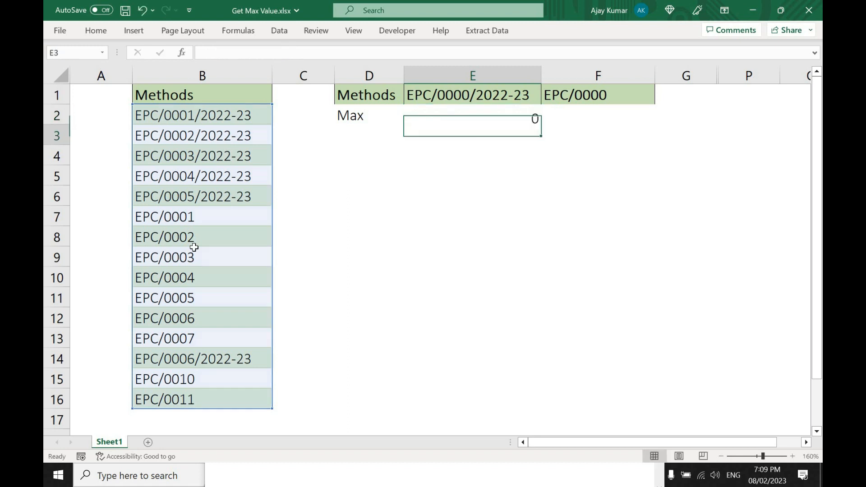
# Extract the last 12 characters of each code by entering =RIGHT(B2:B16,12) in E4.
pyautogui.press('Return')
pyautogui.write('=')
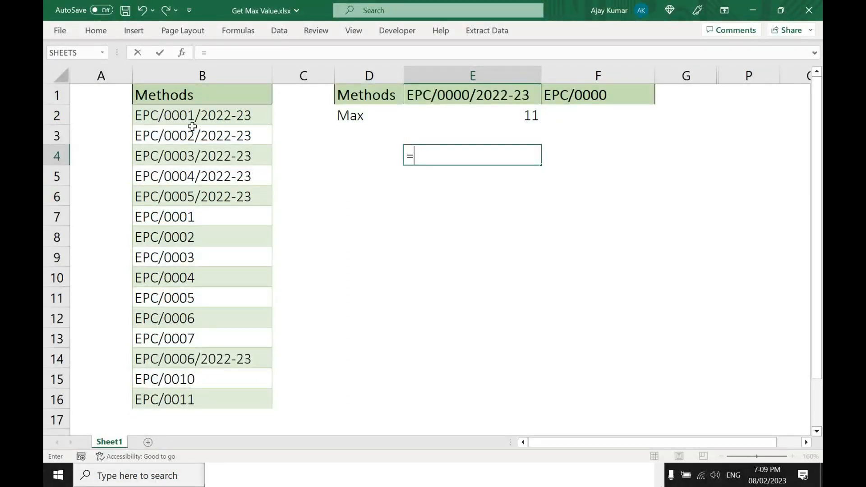
pyautogui.write('right(')
pyautogui.moveTo(190, 115); pyautogui.dragTo(232, 333)
pyautogui.moveTo(225, 399); pyautogui.dragTo(226, 399)
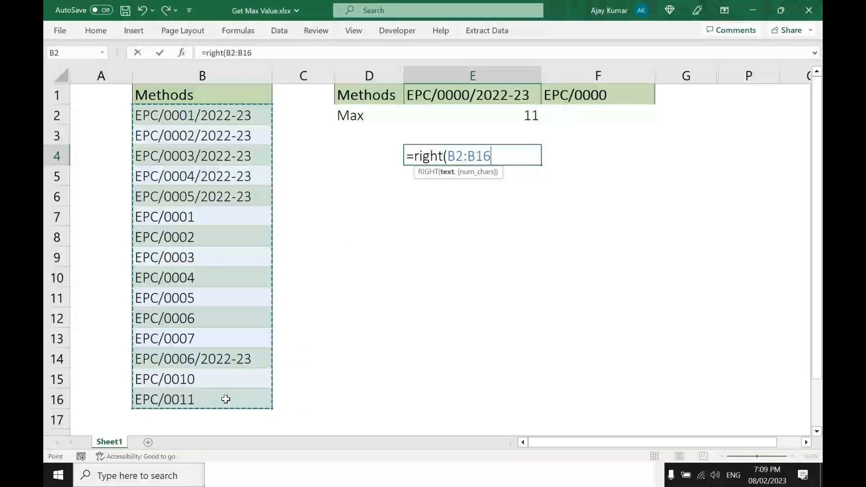
pyautogui.write(',')
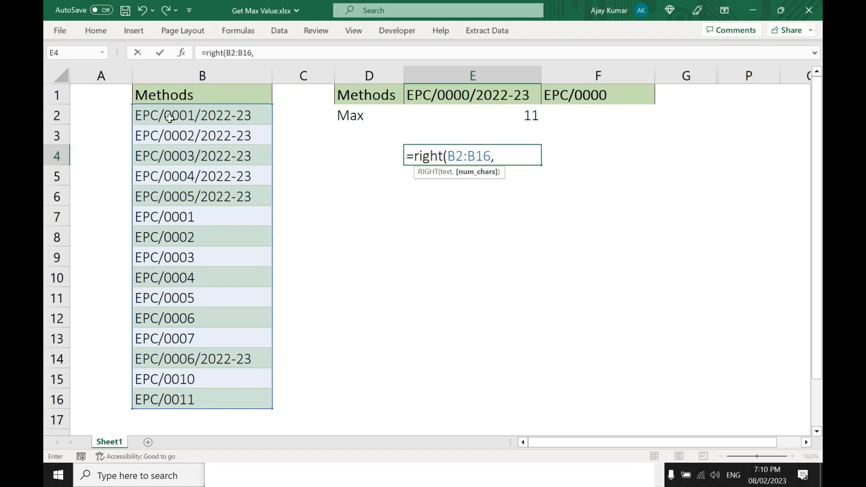
pyautogui.write('12')
pyautogui.press('Return')
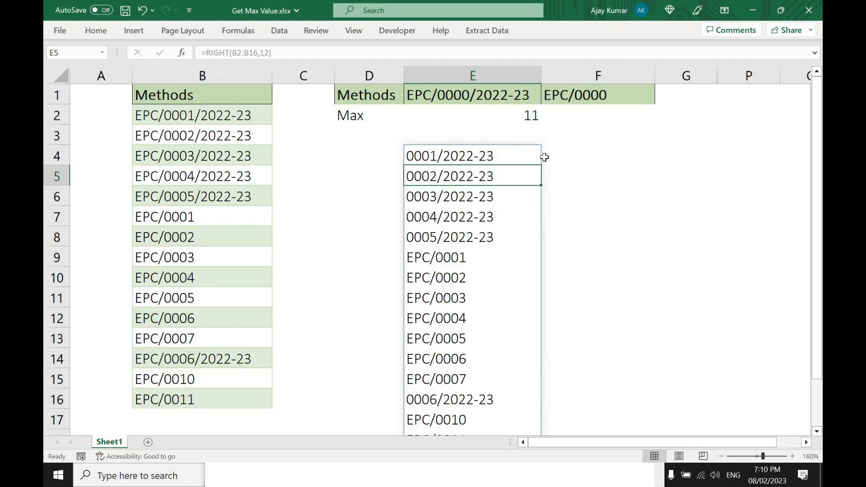
# Enter =LEFT(E4#,4) in F4 to take the first four characters of the spilled text, and review the extracted values.
pyautogui.click(565, 154)
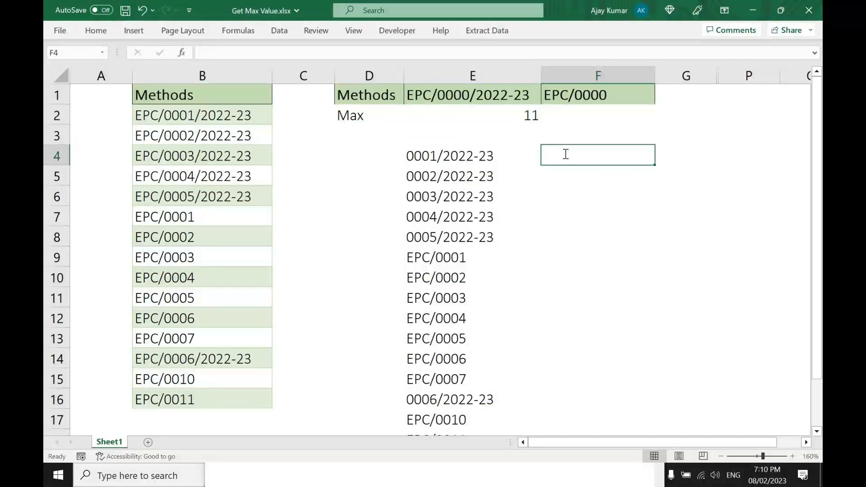
pyautogui.write('=left(')
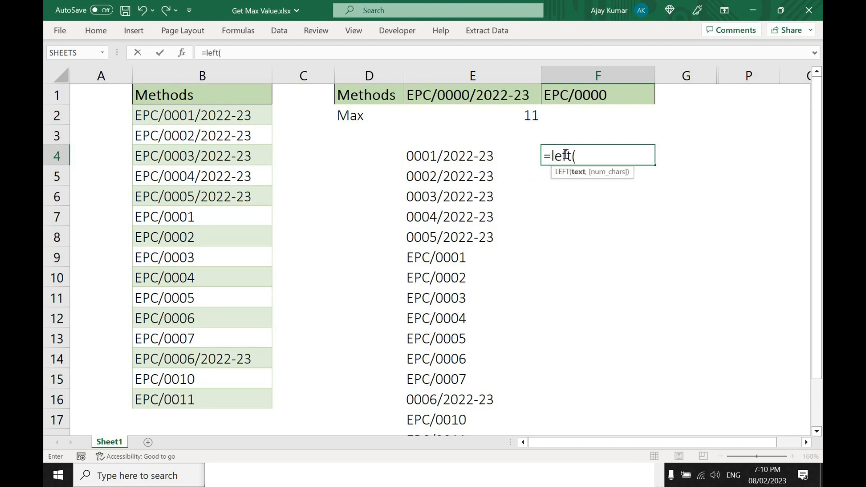
pyautogui.moveTo(451, 155); pyautogui.dragTo(455, 399)
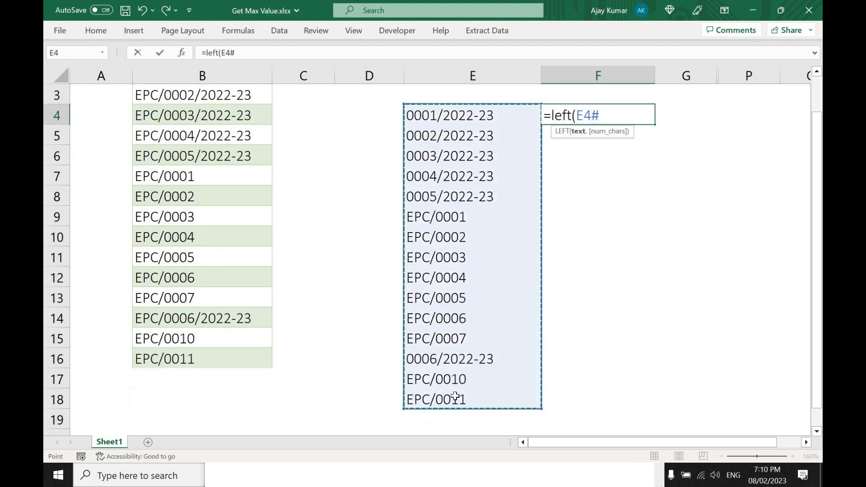
pyautogui.scroll(1, 455, 396)
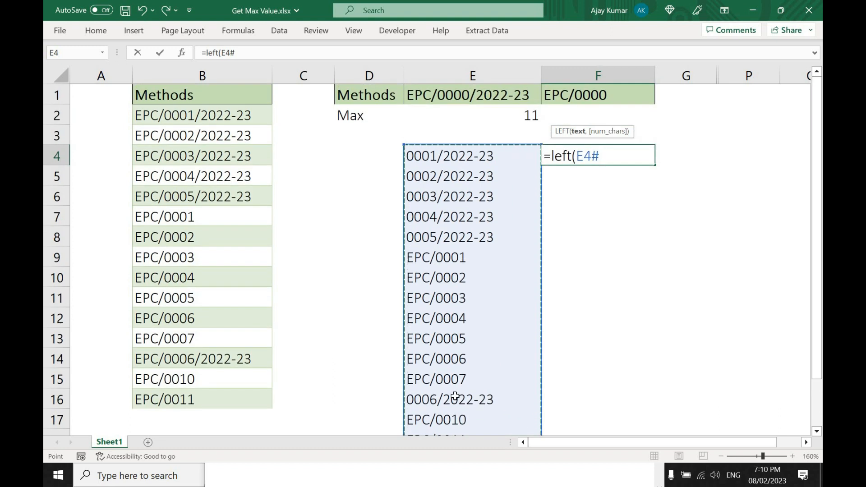
pyautogui.write(',4)')
pyautogui.press('Return')
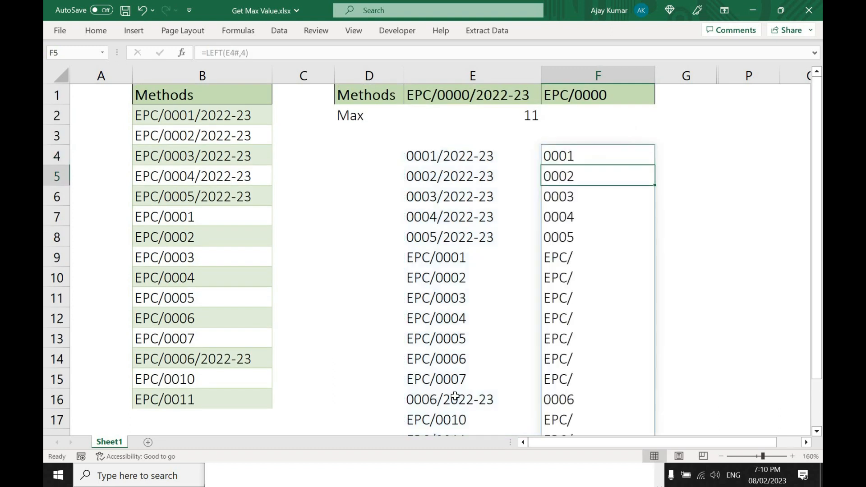
pyautogui.moveTo(561, 158)
pyautogui.mouseDown()
pyautogui.moveTo(576, 228)
pyautogui.moveTo(578, 221)
pyautogui.mouseUp()
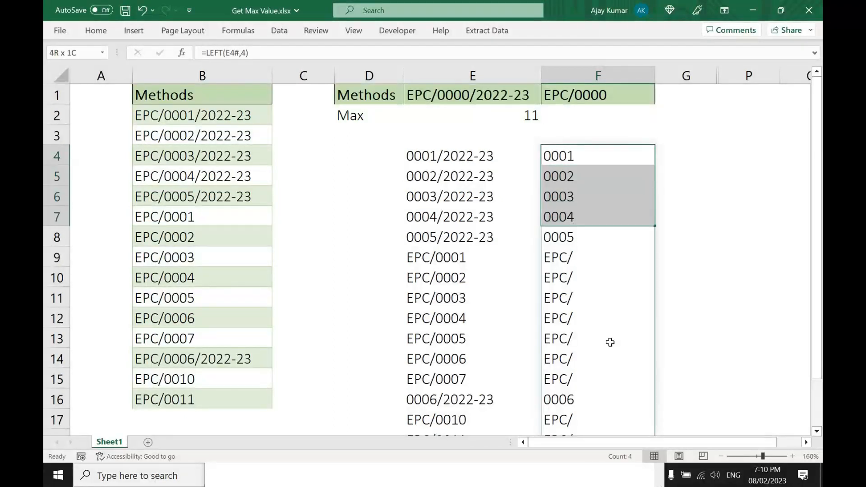
pyautogui.click(566, 402)
pyautogui.moveTo(560, 262); pyautogui.dragTo(565, 369)
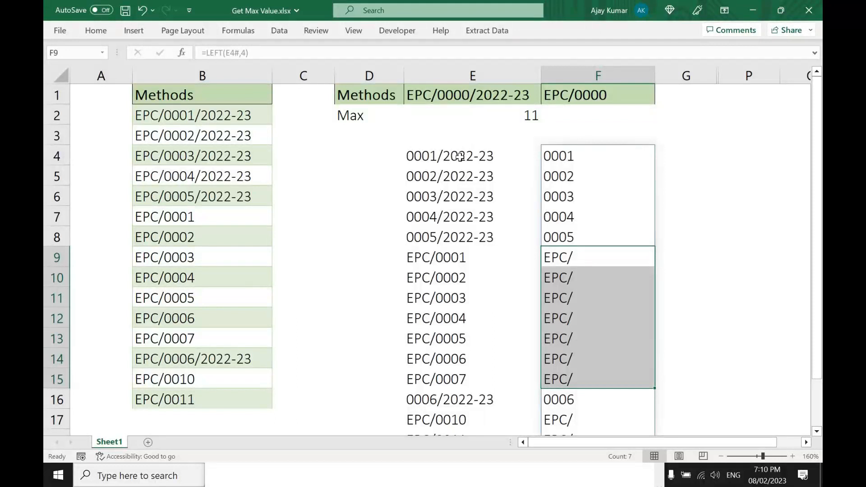
# Nest the E4 formula inside LEFT with 4 characters, as =LEFT(RIGHT(B2:B16,12),4).
pyautogui.doubleClick(460, 156)
pyautogui.write('Left(RIGHT(B2:B16,12')
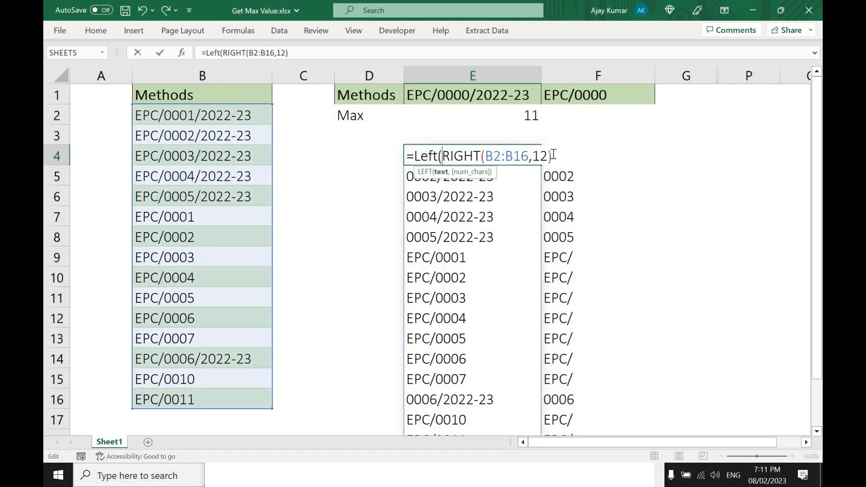
pyautogui.write(',4)')
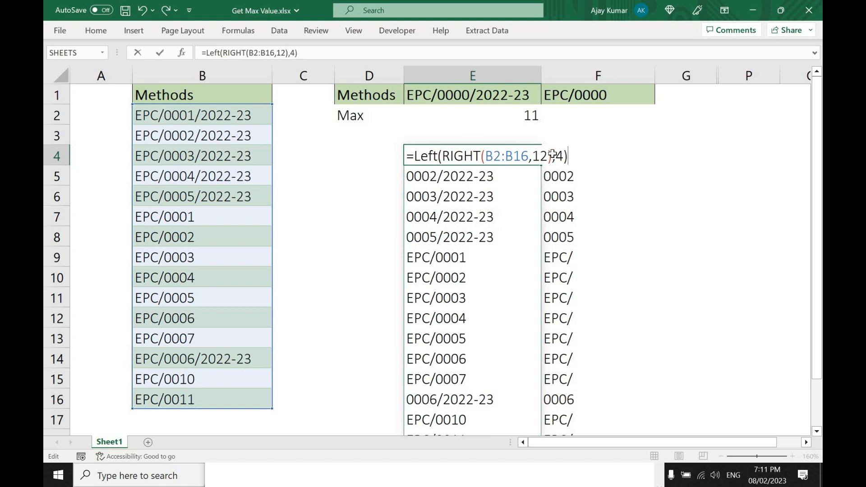
pyautogui.press('Return')
# Clear the helper LEFT results from F4:F18 and return to the extracted values in column E.
pyautogui.moveTo(563, 156); pyautogui.dragTo(553, 392)
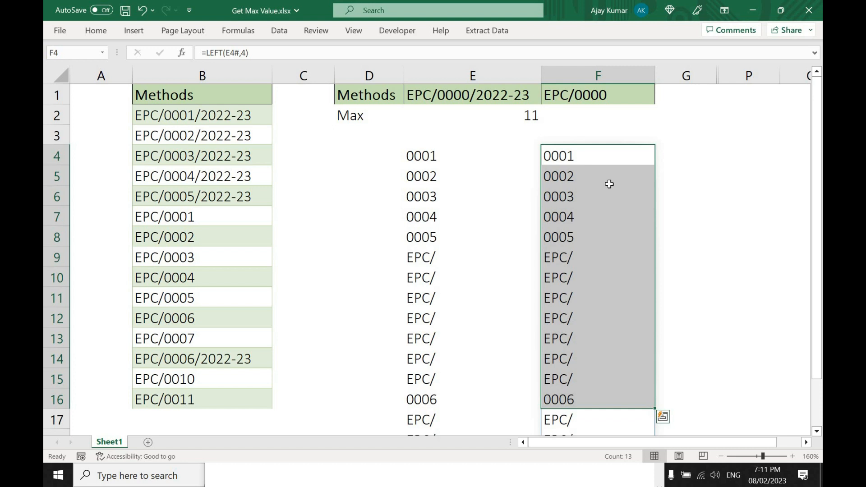
pyautogui.hotkey('shift', 'Down')
pyautogui.hotkey('shift', 'Down')
pyautogui.press('Delete')
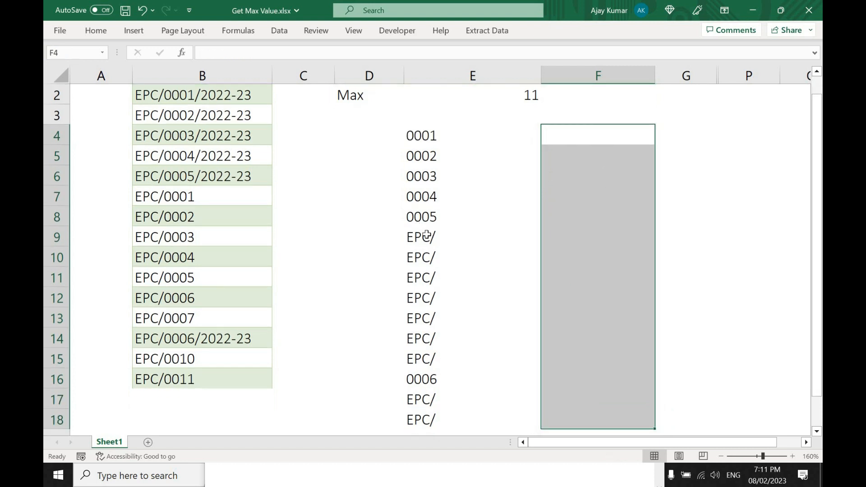
pyautogui.click(426, 235)
pyautogui.scroll(1, 426, 235)
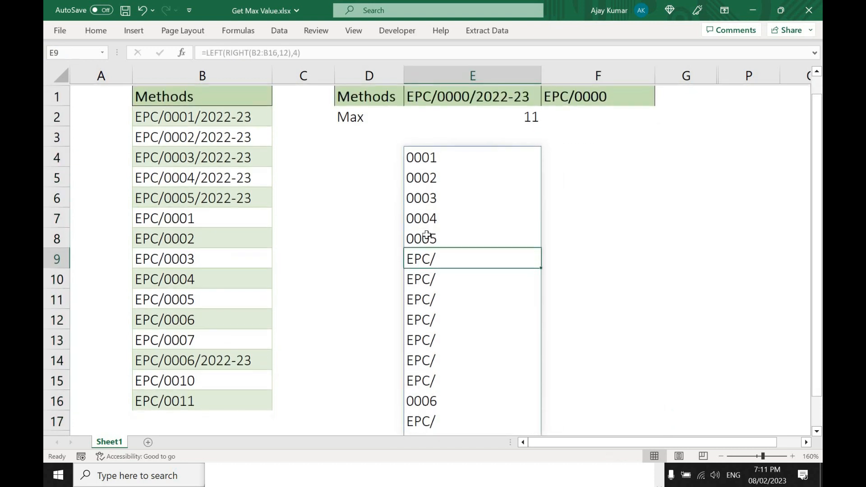
# Negate the extracted text in E4 by changing the formula to =-LEFT(RIGHT(B2:B16,12),4), and review the spilled results.
pyautogui.doubleClick(415, 155)
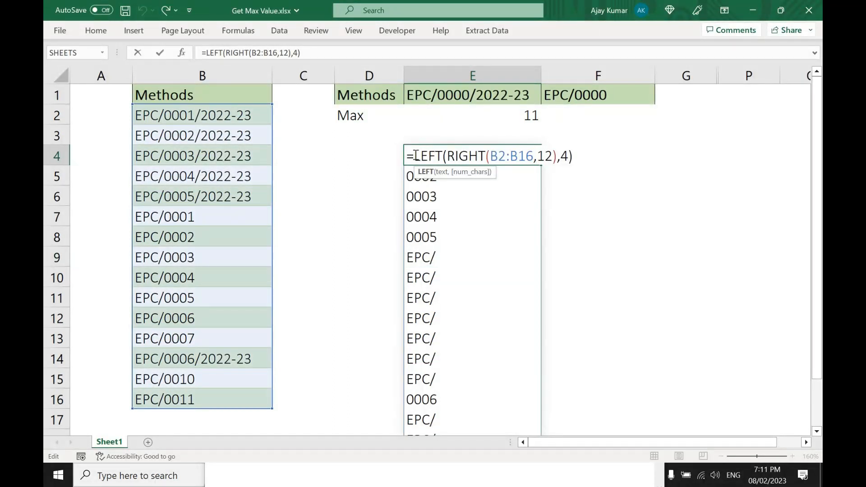
pyautogui.write('-')
pyautogui.press('Return')
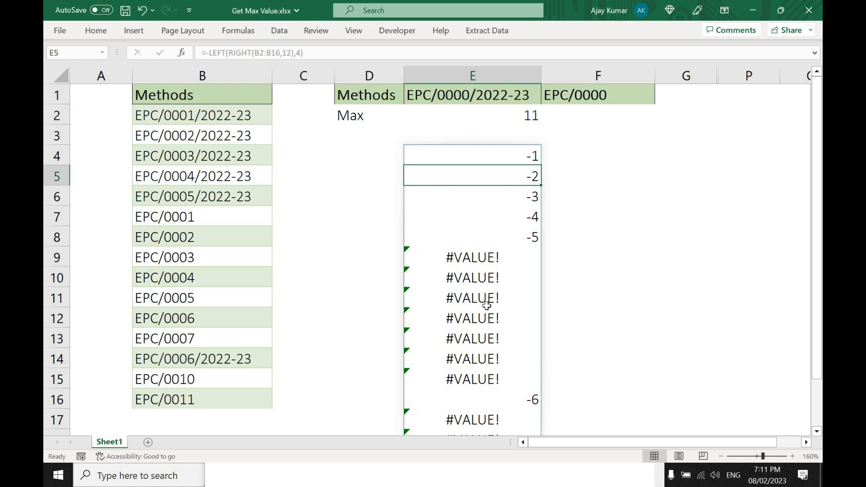
pyautogui.scroll(-1, 486, 306)
pyautogui.scroll(1, 553, 129)
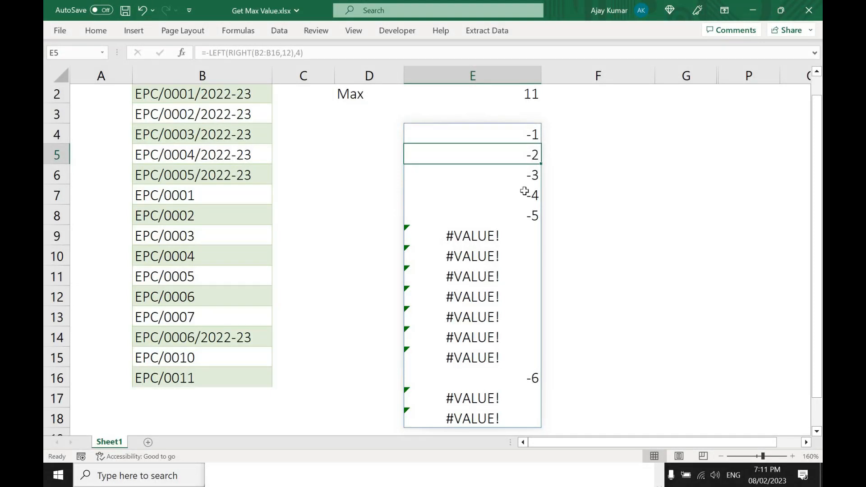
# Add a second minus sign before LEFT in E4, making the formula =--LEFT(RIGHT(B2:B16,12),4).
pyautogui.click(427, 131)
pyautogui.doubleClick(415, 135)
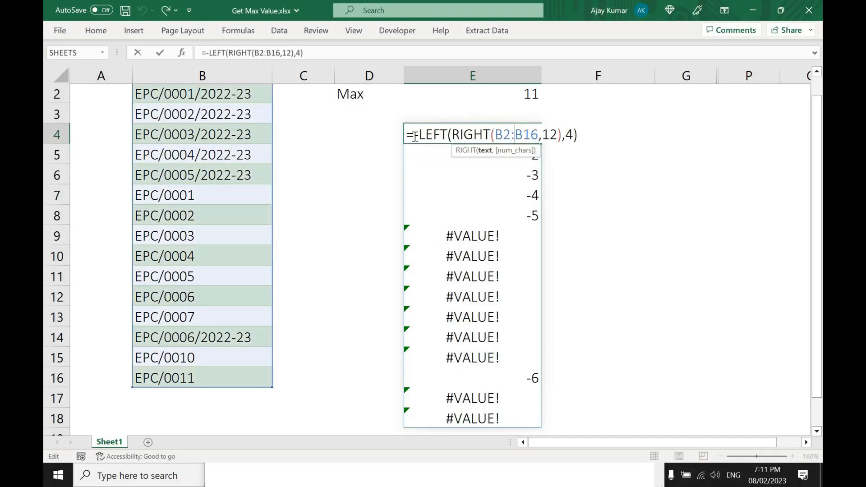
pyautogui.write('-')
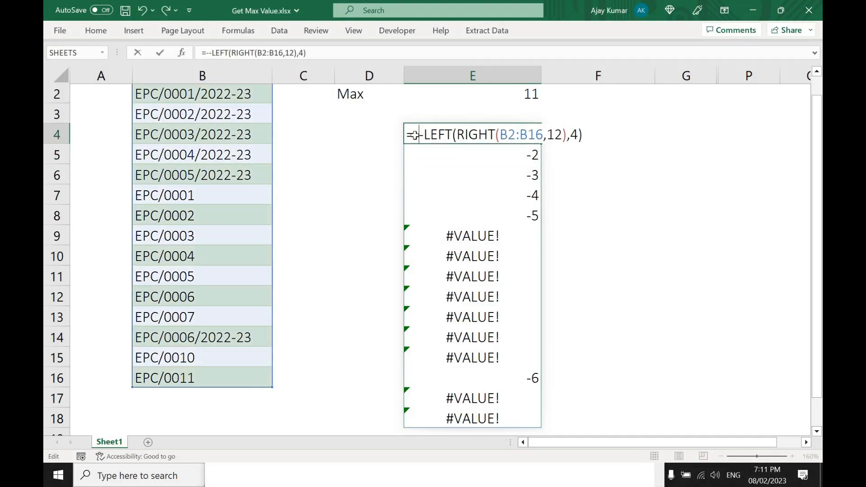
pyautogui.press('Return')
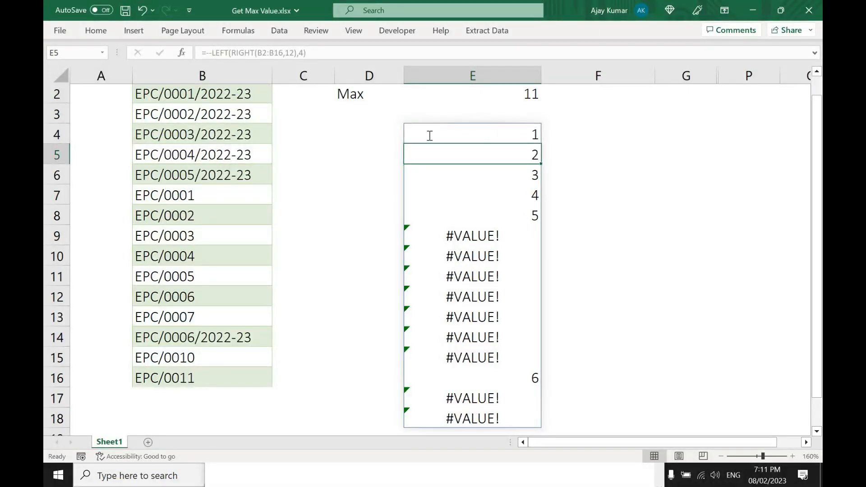
# Try wrapping the E4 formula in MAX without error handling, as =MAX(--LEFT(RIGHT(B2:B16,12),4)).
pyautogui.doubleClick(414, 135)
pyautogui.click(415, 136)
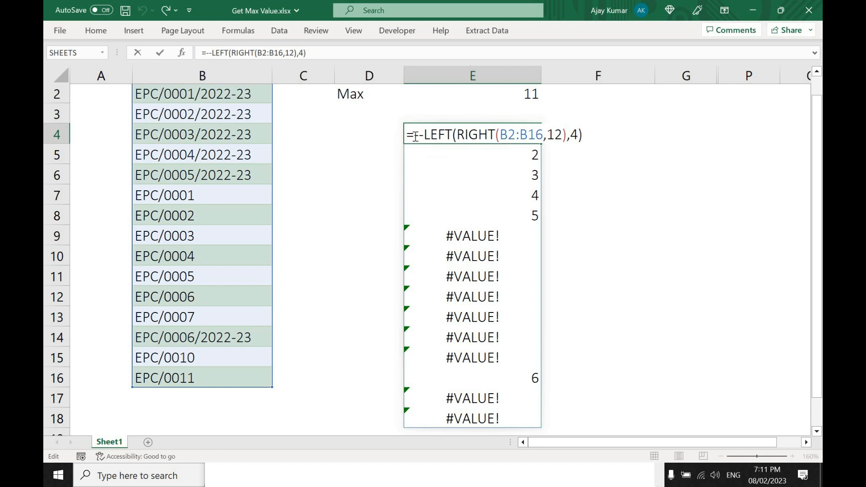
pyautogui.write('Max(')
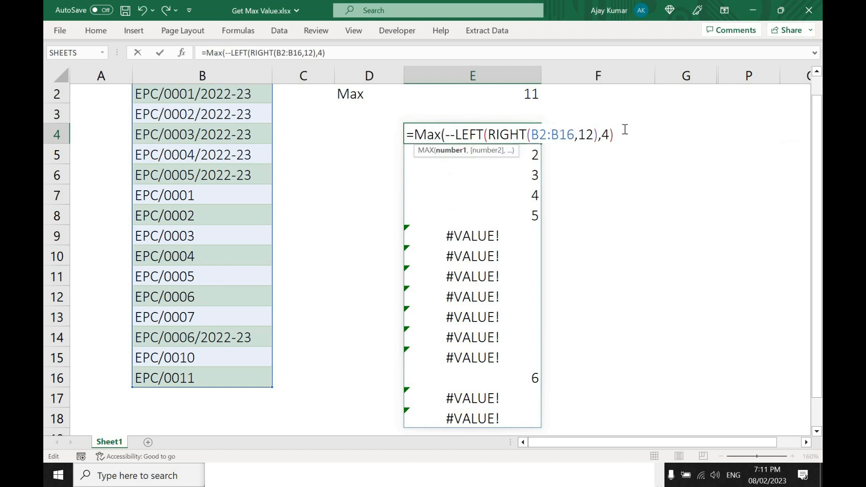
pyautogui.write(')')
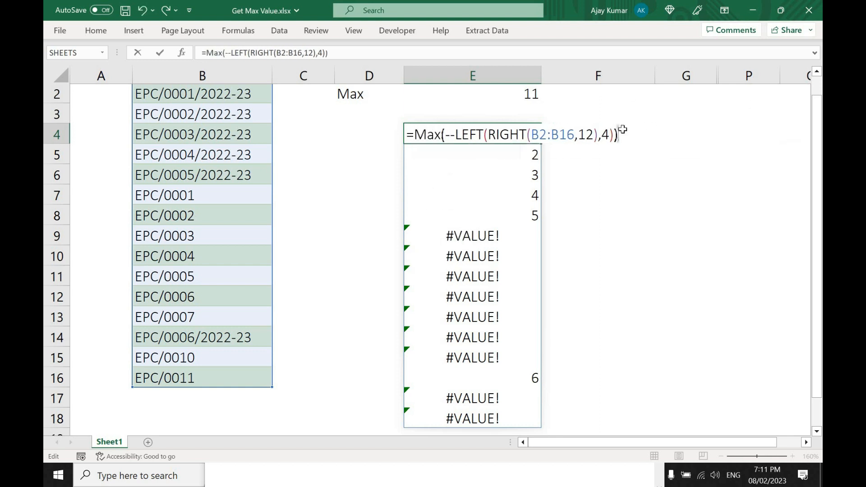
pyautogui.press('Return')
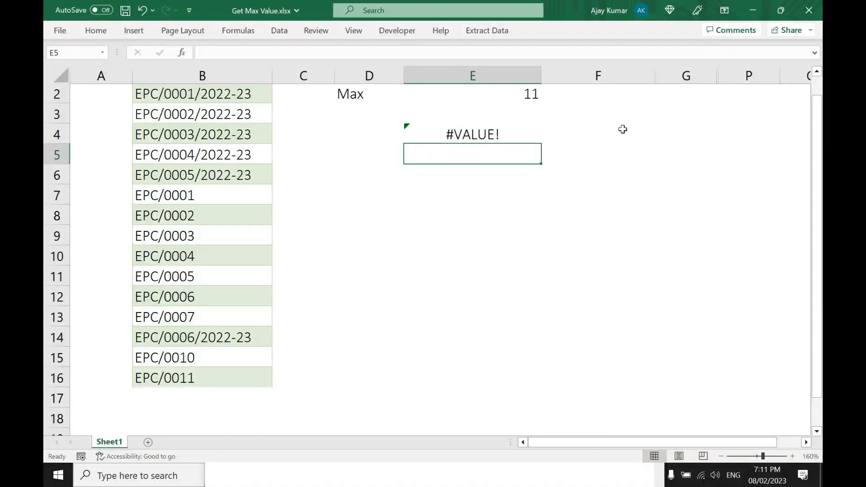
# Remove the MAX wrapper from E4 to restore =--LEFT(RIGHT(B2:B16,12),4), and check the spilled error cells in E9:E11.
pyautogui.press('Up')
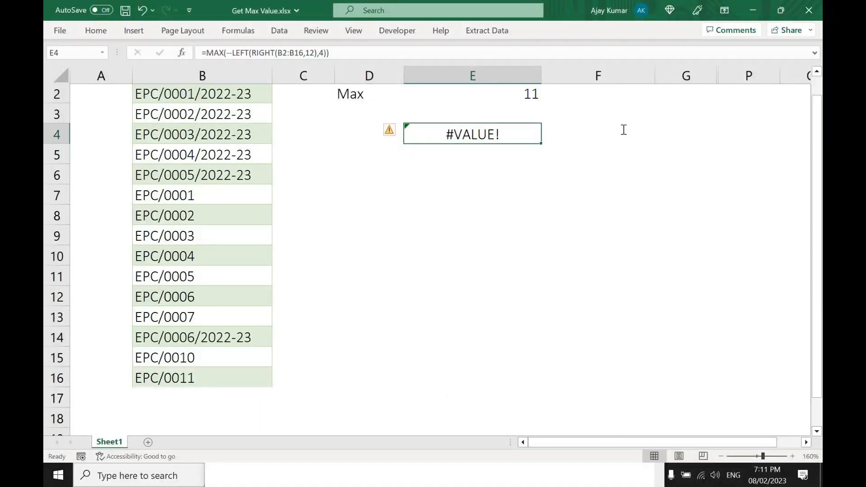
pyautogui.press('F2')
pyautogui.press('BackSpace')
pyautogui.press('Left')
pyautogui.press('Left')
pyautogui.press('Left')
pyautogui.press('Left')
pyautogui.press('Left')
pyautogui.press('Left')
pyautogui.press('Left')
pyautogui.press('Left')
pyautogui.press('Left')
pyautogui.press('Left')
pyautogui.press('Left')
pyautogui.press('Left')
pyautogui.press('Left')
pyautogui.press('Left')
pyautogui.press('Left')
pyautogui.press('Left')
pyautogui.press('Left')
pyautogui.press('Left')
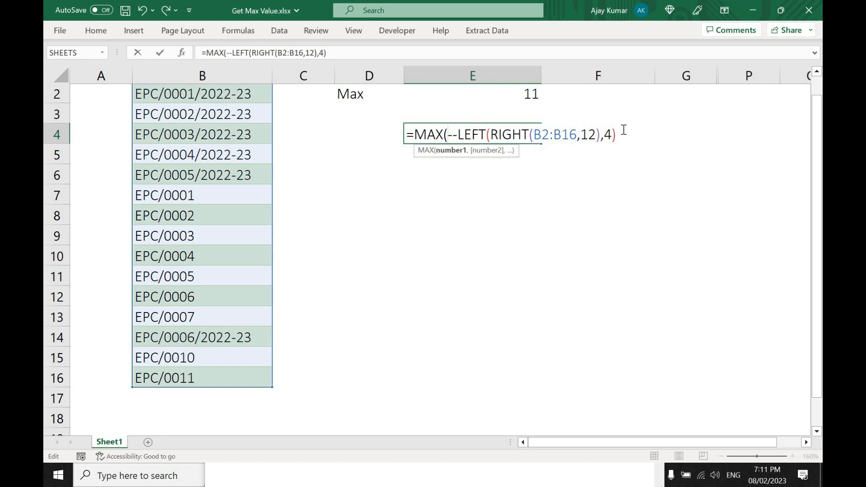
pyautogui.press('BackSpace')
pyautogui.press('BackSpace')
pyautogui.press('BackSpace')
pyautogui.press('BackSpace')
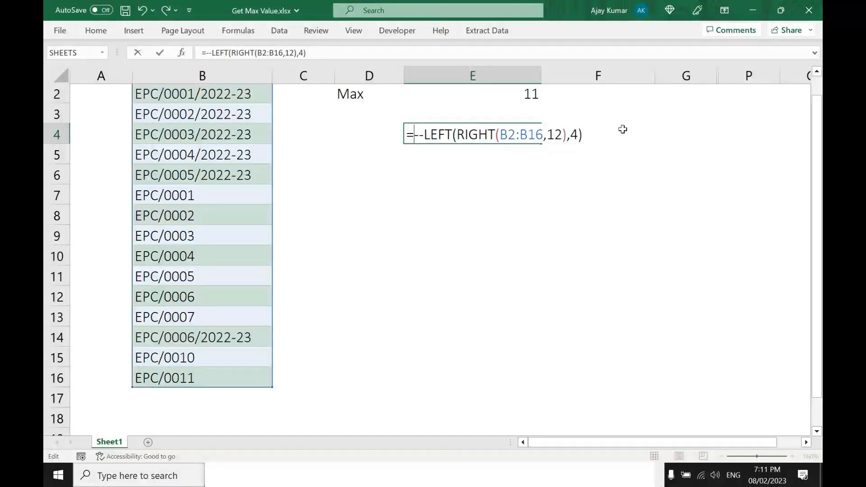
pyautogui.press('Return')
pyautogui.click(468, 236)
pyautogui.click(480, 258)
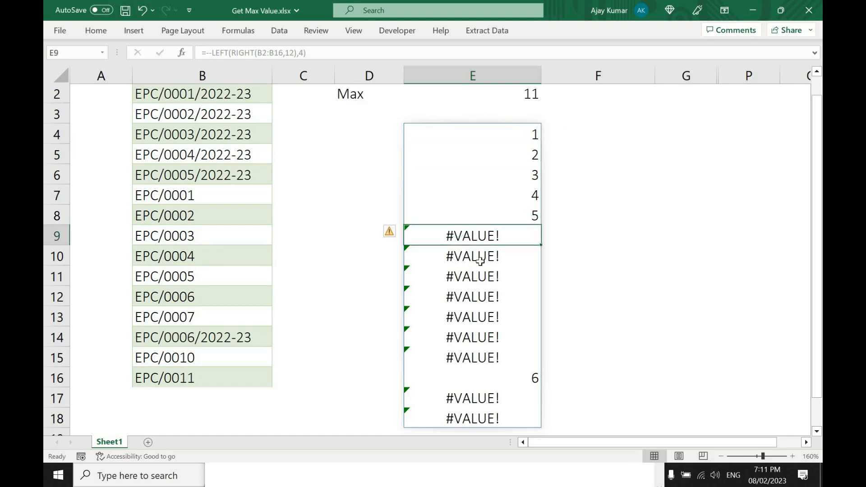
pyautogui.click(483, 278)
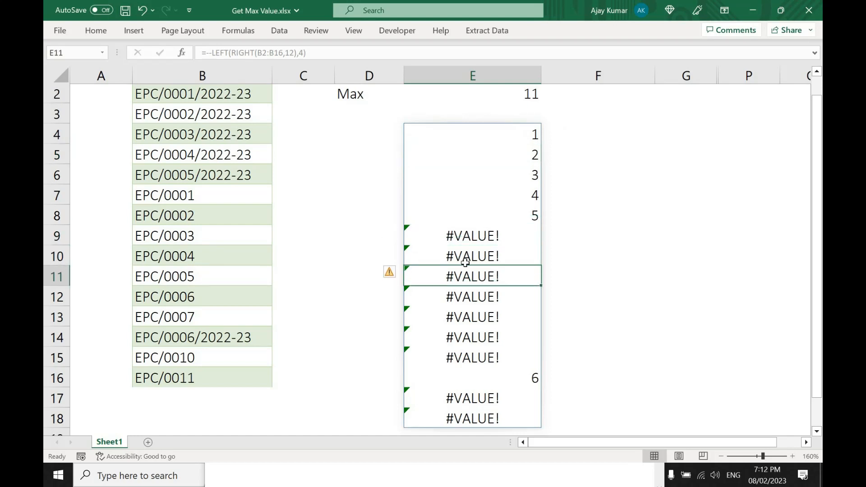
# Replace the errors with 0 by wrapping the E4 formula in IFERROR, as =IFERROR(--LEFT(RIGHT(B2:B16,12),4),0).
pyautogui.doubleClick(511, 131)
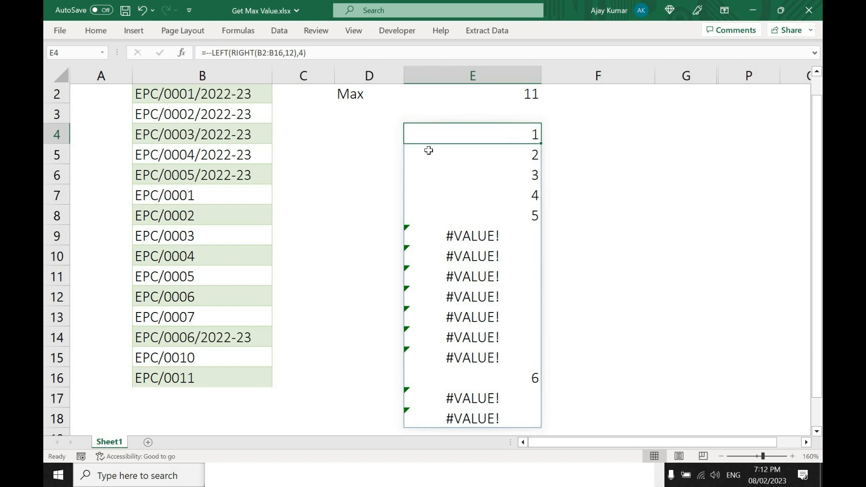
pyautogui.click(415, 136)
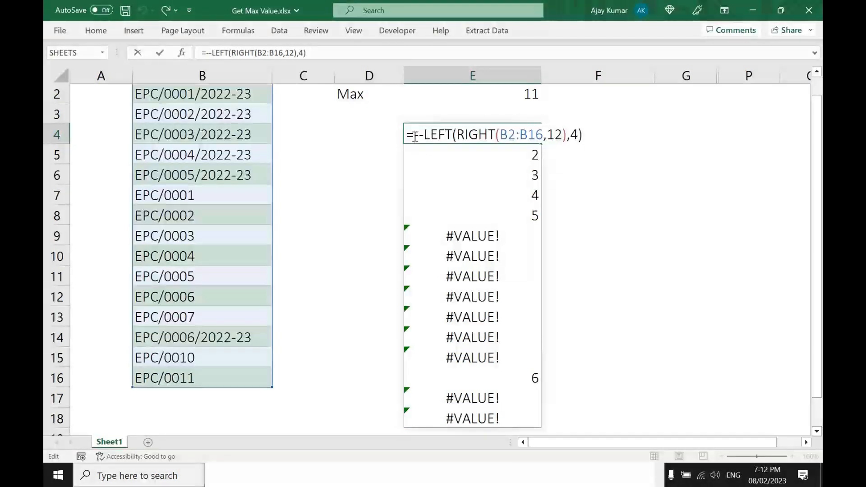
pyautogui.write('iferror(')
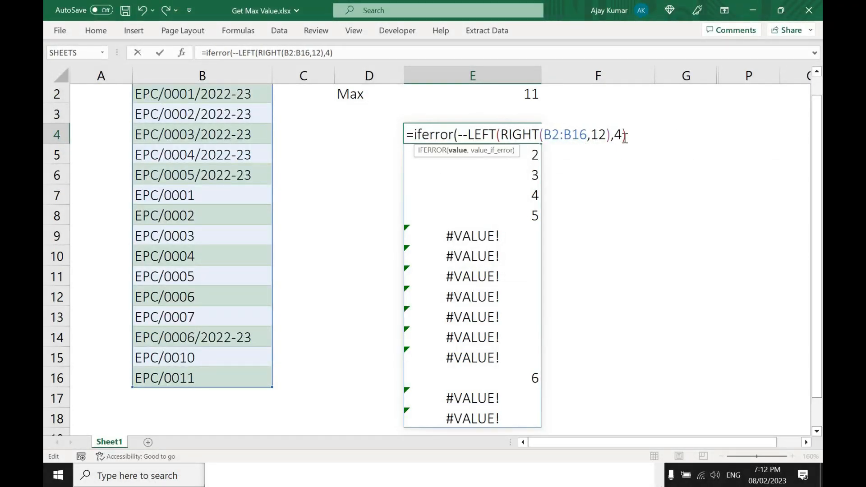
pyautogui.click(627, 135)
pyautogui.write(',0)')
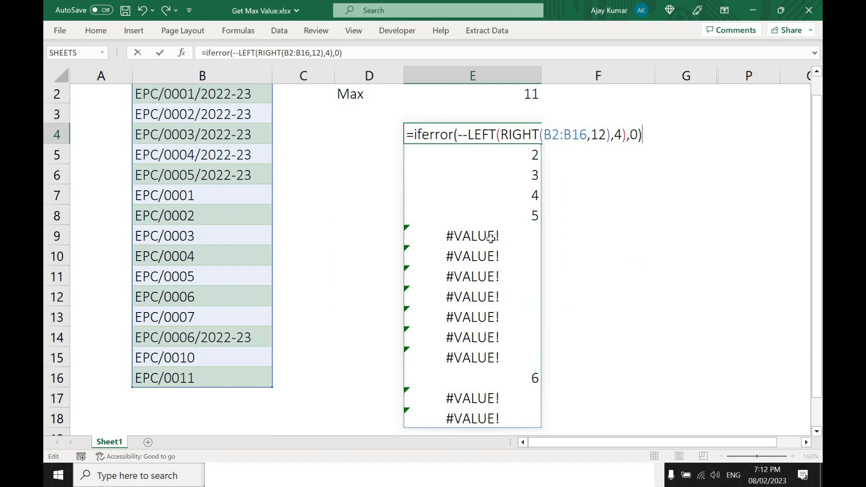
pyautogui.press('Return')
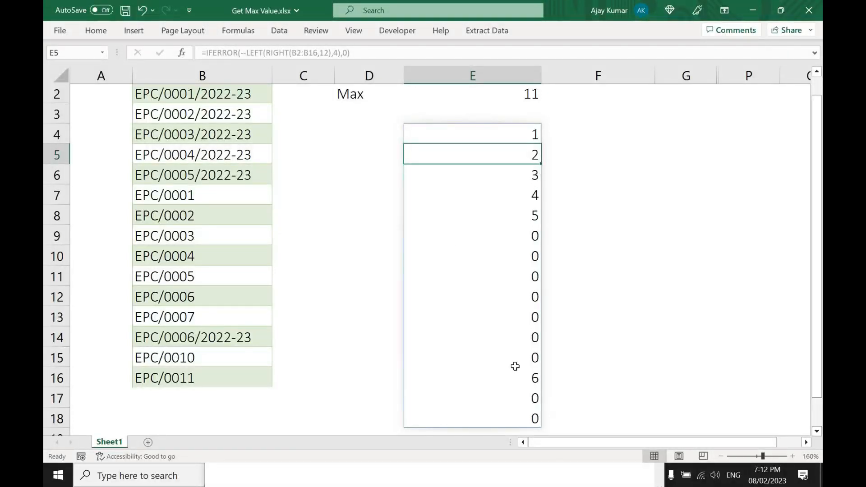
pyautogui.doubleClick(527, 134)
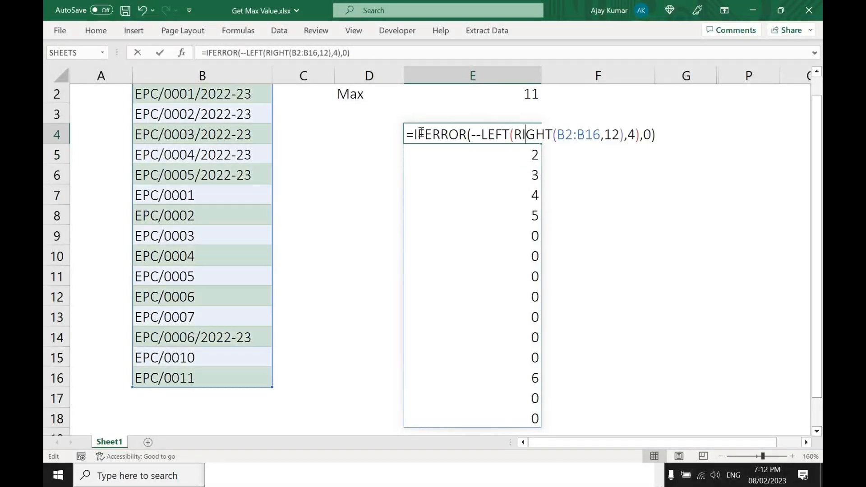
pyautogui.click(414, 134)
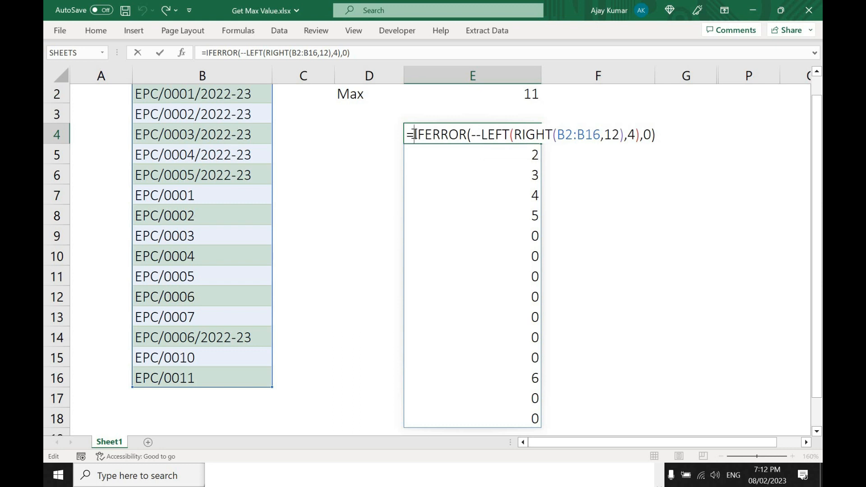
pyautogui.write('Max(')
pyautogui.press('BackSpace')
pyautogui.press('BackSpace')
pyautogui.press('BackSpace')
pyautogui.press('BackSpace')
pyautogui.press('Return')
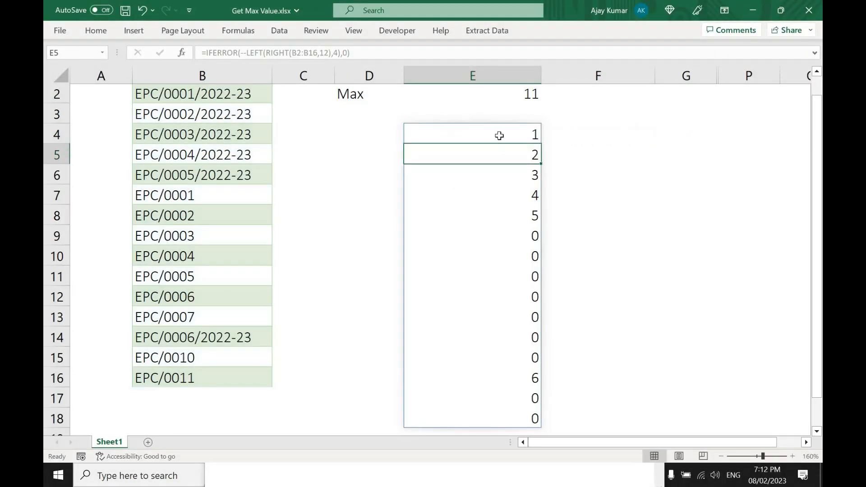
# Remove the IFERROR wrapper and its 0 argument from E4, leaving =--LEFT(RIGHT(B2:B16,12),4).
pyautogui.doubleClick(486, 133)
pyautogui.moveTo(471, 135); pyautogui.dragTo(415, 134)
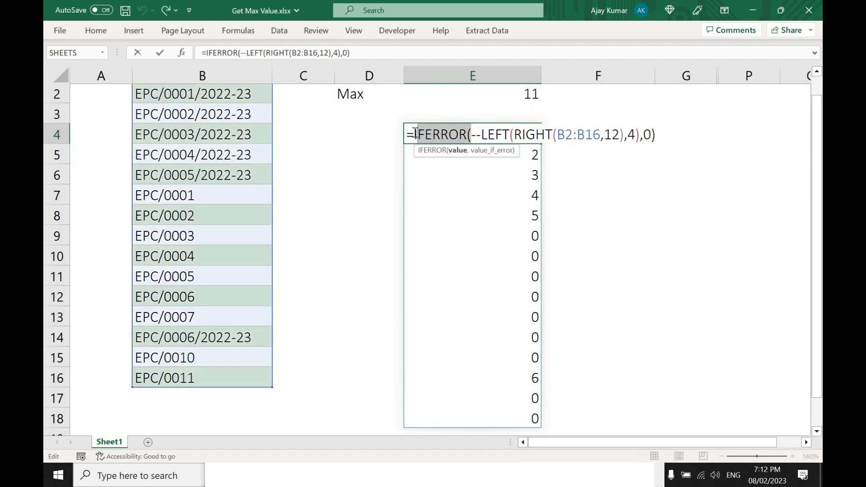
pyautogui.press('Delete')
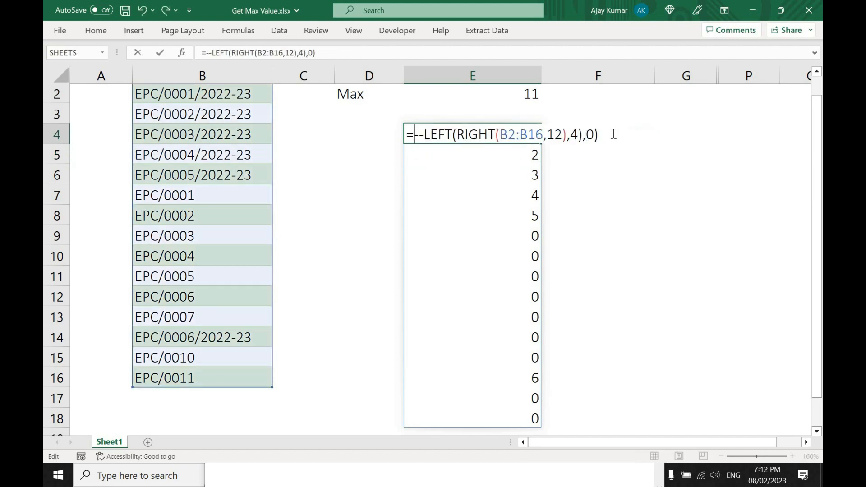
pyautogui.press('BackSpace')
pyautogui.press('BackSpace')
pyautogui.press('BackSpace')
pyautogui.press('Return')
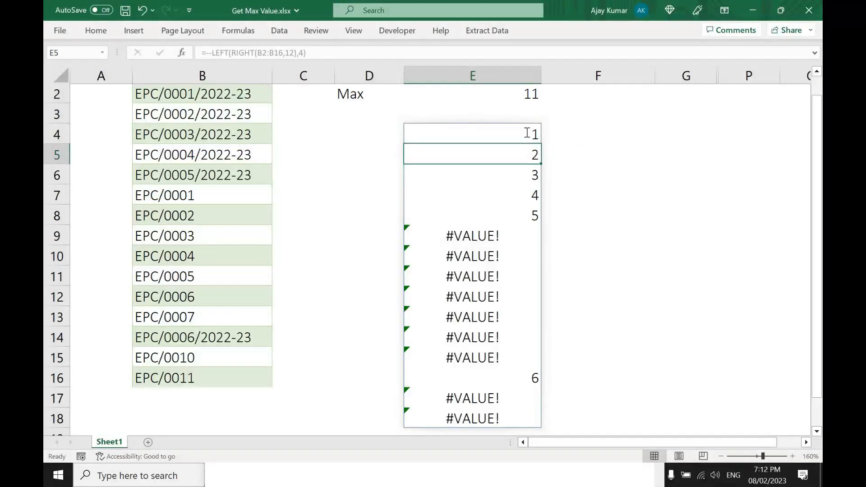
# Wrap the E4 formula in IFERROR again with 0 as the error value, and review the spilled values in E9:E11.
pyautogui.doubleClick(527, 132)
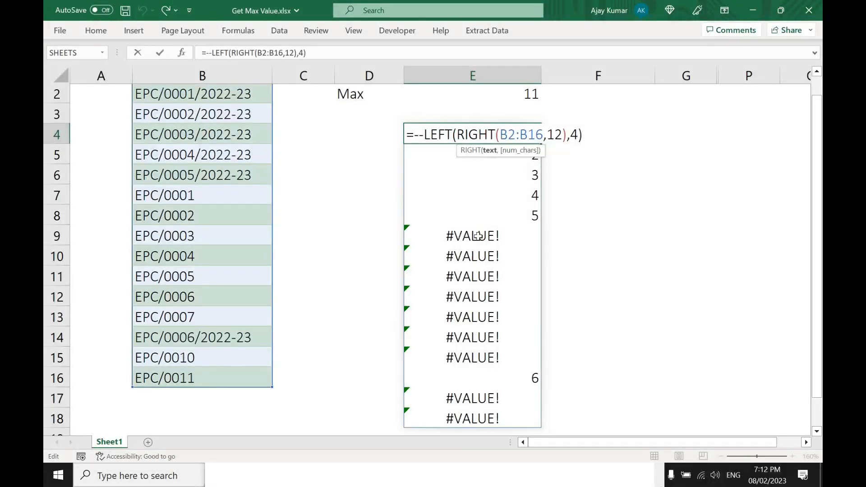
pyautogui.press('Return')
pyautogui.press('Up')
pyautogui.press('F2')
pyautogui.press('Home')
pyautogui.press('Right')
pyautogui.write('IFERROR(')
pyautogui.click(653, 131)
pyautogui.write(',0)')
pyautogui.press('Return')
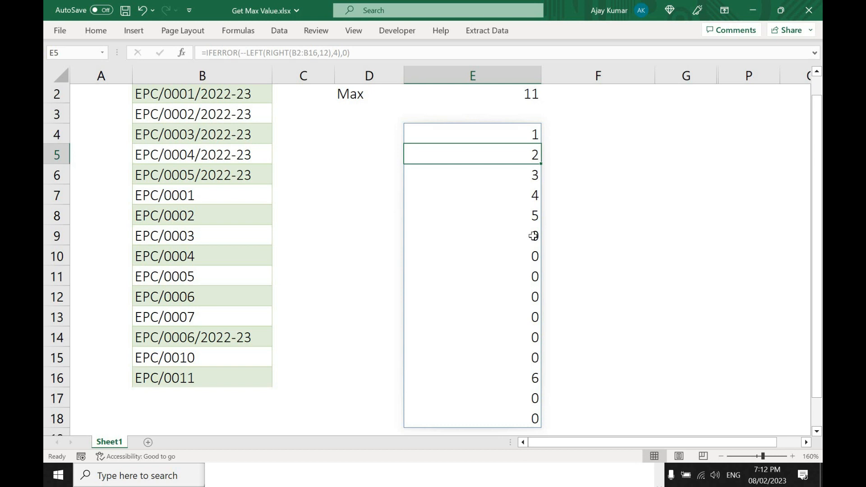
pyautogui.click(534, 236)
pyautogui.click(533, 256)
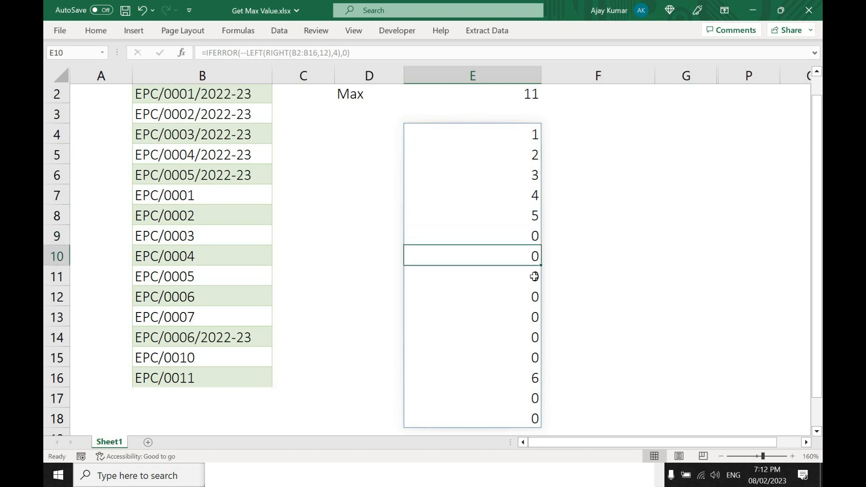
pyautogui.press('Down')
# Wrap the E4 formula in MAX, as =MAX(IFERROR(--LEFT(RIGHT(B2:B16,12),4),0)).
pyautogui.press('Up')
pyautogui.press('Up')
pyautogui.press('Up')
pyautogui.press('Up')
pyautogui.press('Up')
pyautogui.press('Up')
pyautogui.press('Up')
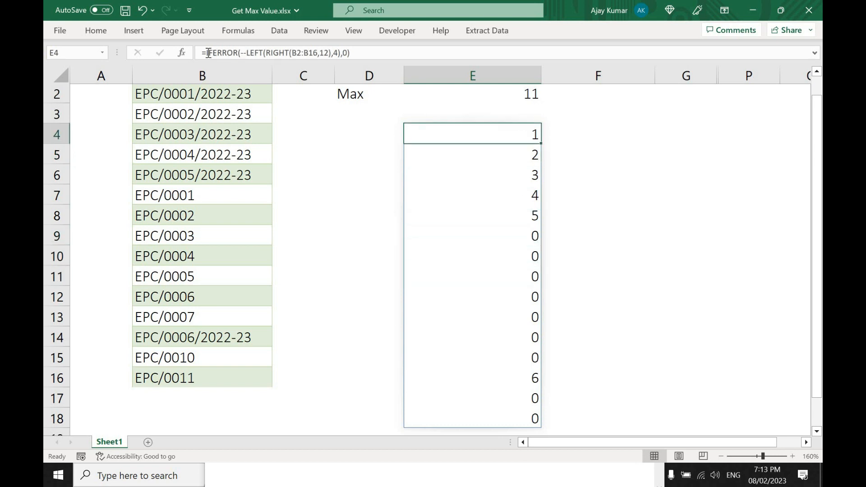
pyautogui.click(206, 53)
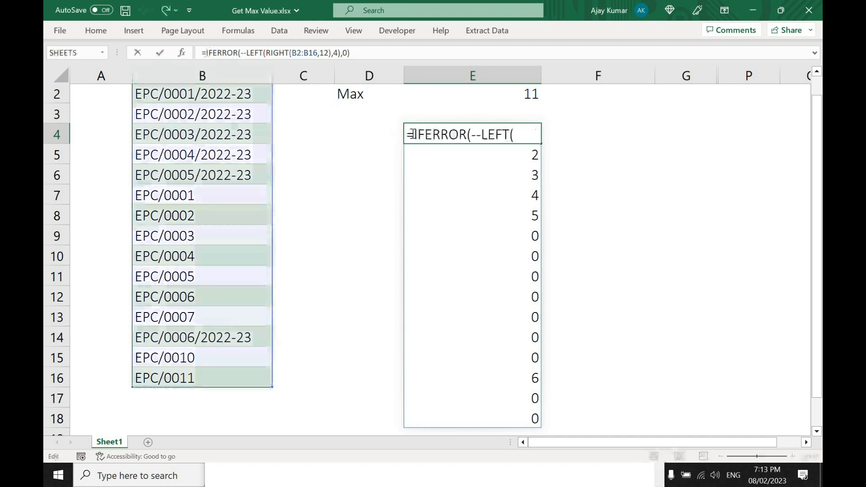
pyautogui.click(416, 134)
pyautogui.write('Max(')
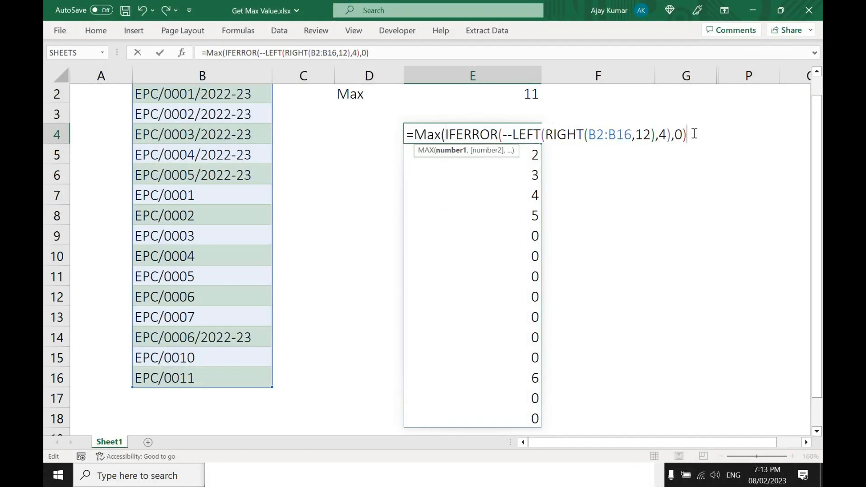
pyautogui.write(')')
pyautogui.press('Return')
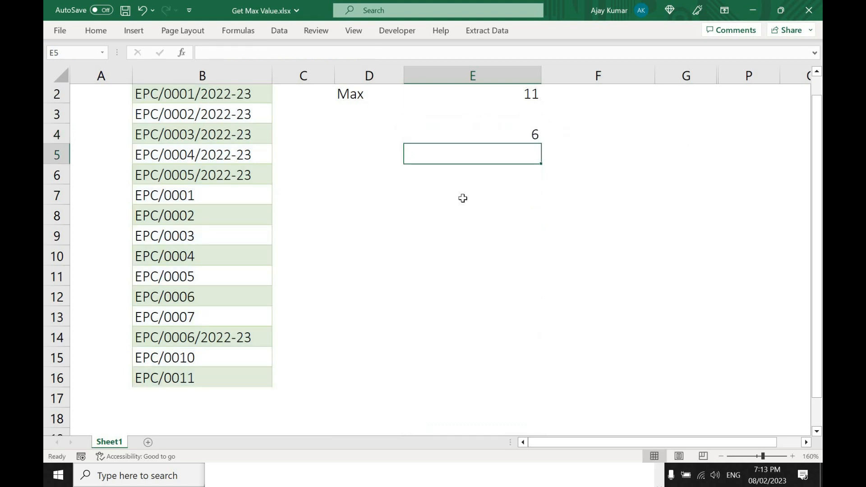
# Move the formula =MAX(IFERROR(--LEFT(RIGHT(B2:B16,12),4),0)) from E4 into E2, replacing the MID-based formula there.
pyautogui.scroll(3, 470, 95)
pyautogui.click(470, 95)
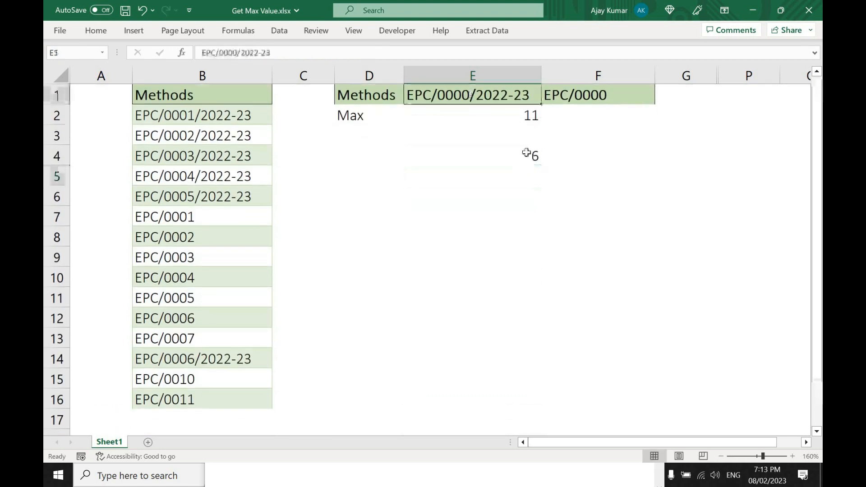
pyautogui.click(511, 154)
pyautogui.click(374, 53)
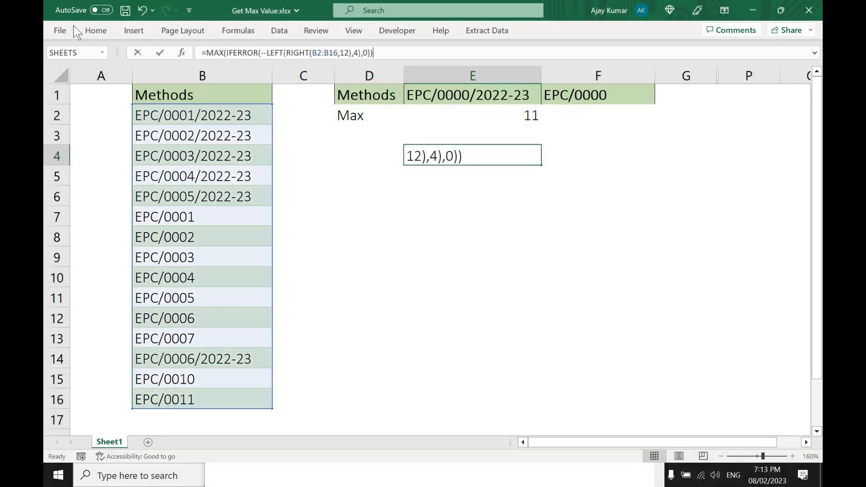
pyautogui.moveTo(373, 53); pyautogui.dragTo(202, 53)
pyautogui.hotkey('ctrl', 'c')
pyautogui.press('BackSpace')
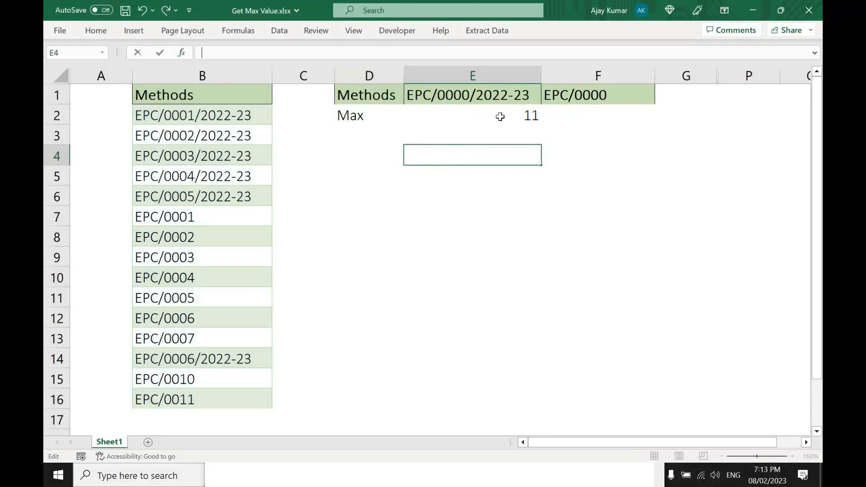
pyautogui.click(407, 117)
pyautogui.doubleClick(408, 117)
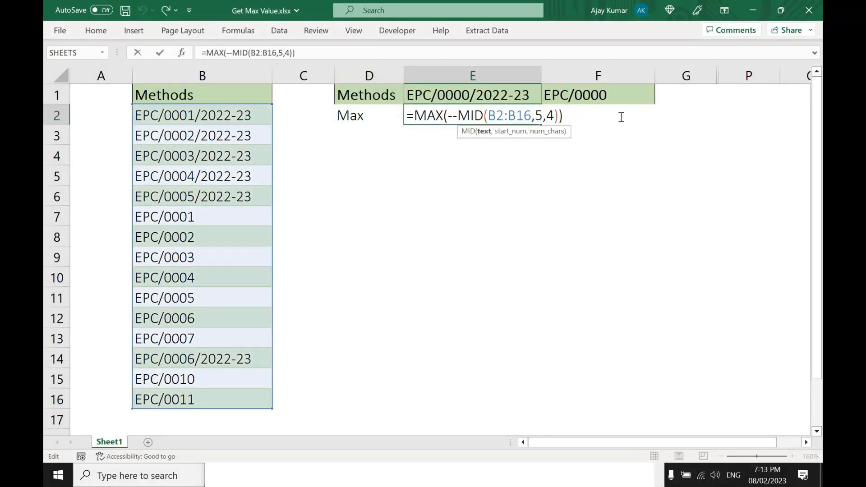
pyautogui.hotkey('shift', 'Home')
pyautogui.hotkey('ctrl', 'v')
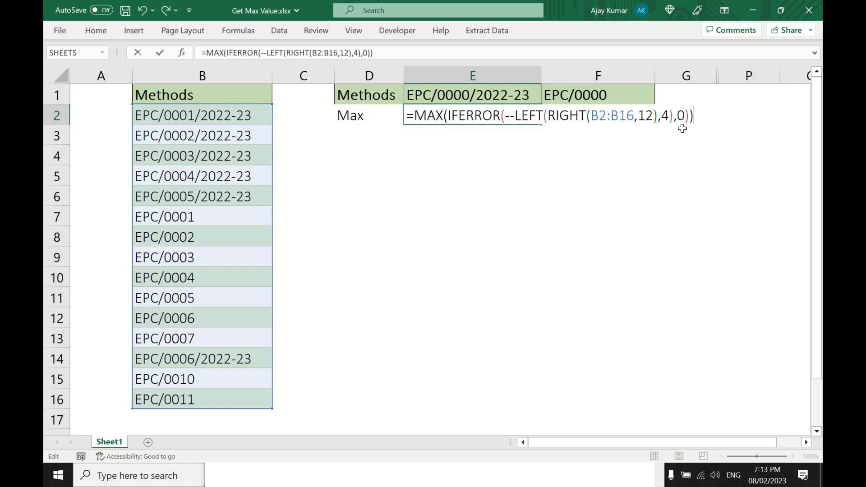
pyautogui.press('Return')
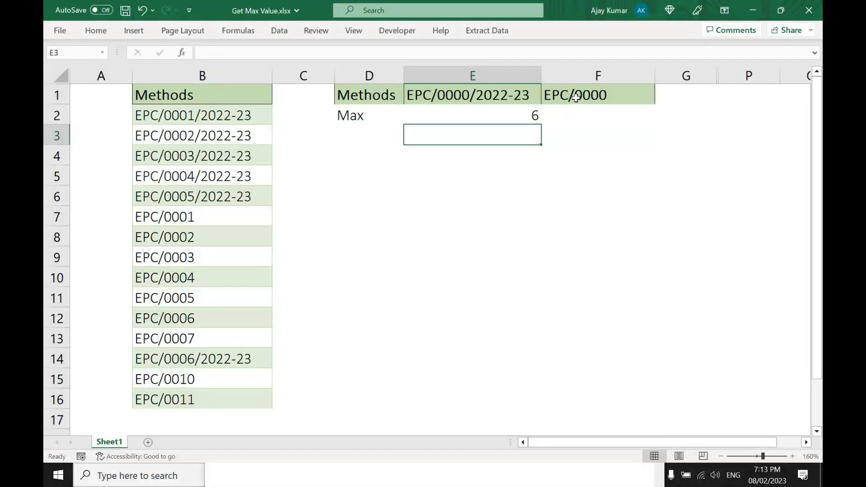
# Copy the formula text from E2 into F2 with the B2:B16 reference kept as it is.
pyautogui.click(492, 111)
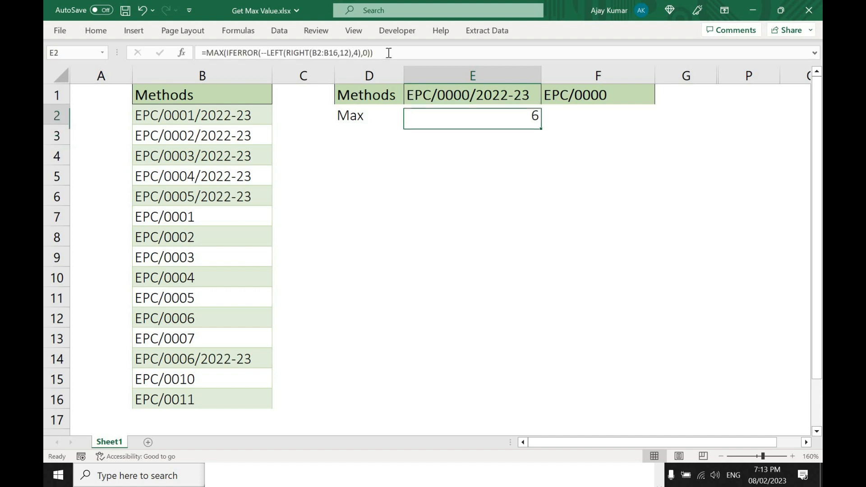
pyautogui.press('F2')
pyautogui.hotkey('shift', 'Home')
pyautogui.hotkey('ctrl', 'c')
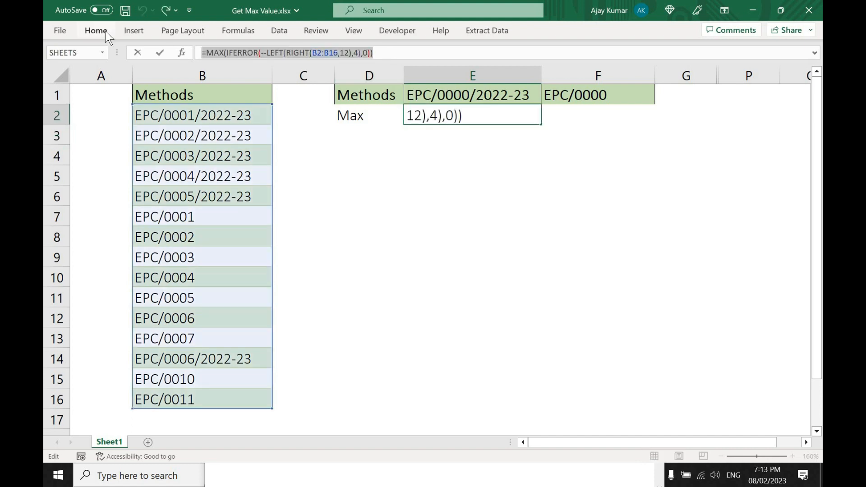
pyautogui.press('Return')
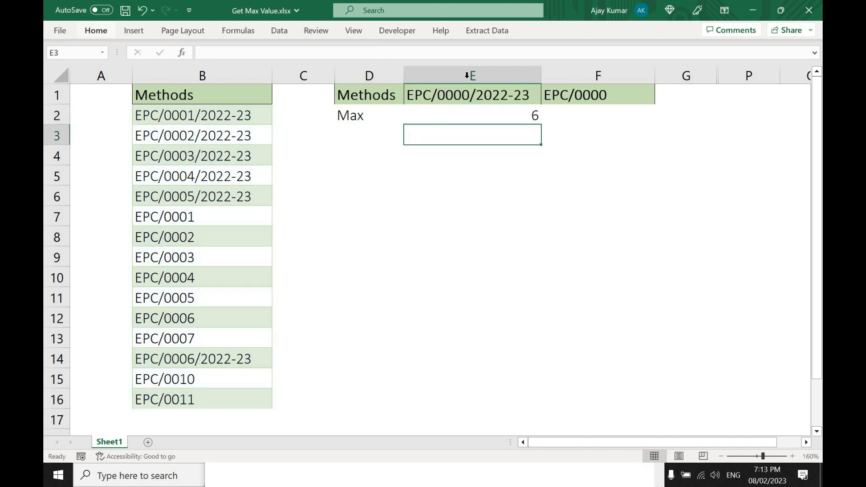
pyautogui.click(581, 113)
pyautogui.press('F2')
pyautogui.hotkey('ctrl', 'v')
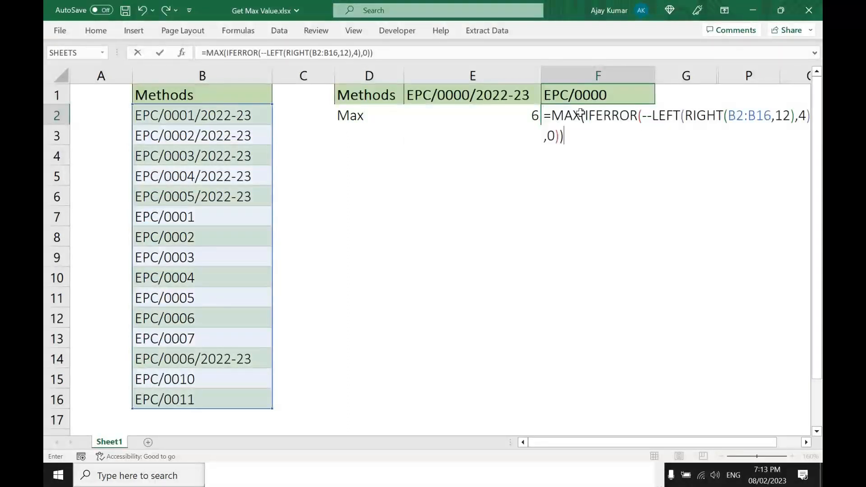
pyautogui.press('Return')
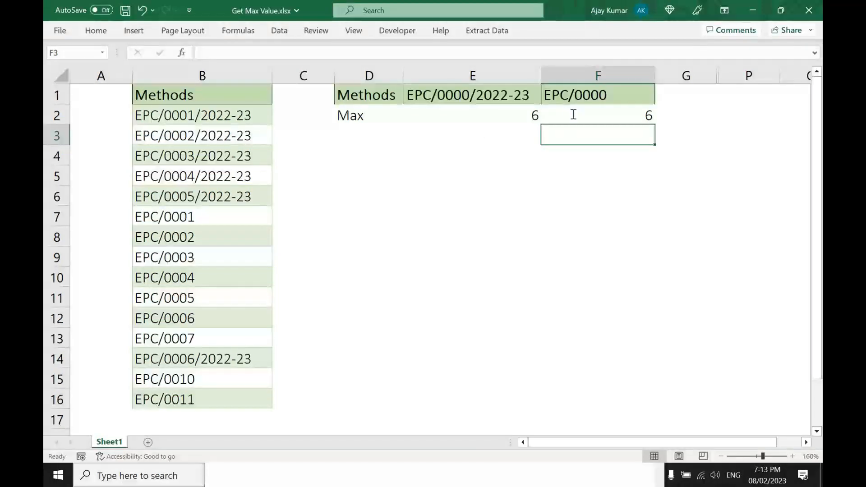
# Replace the formula in F2 with =RIGHT(B2,4) to extract the last four characters of the first code.
pyautogui.doubleClick(628, 114)
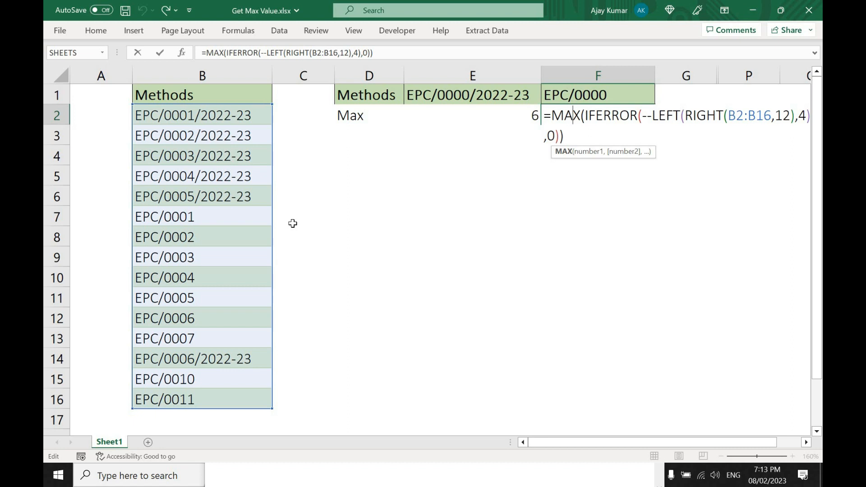
pyautogui.press('Return')
pyautogui.press('Up')
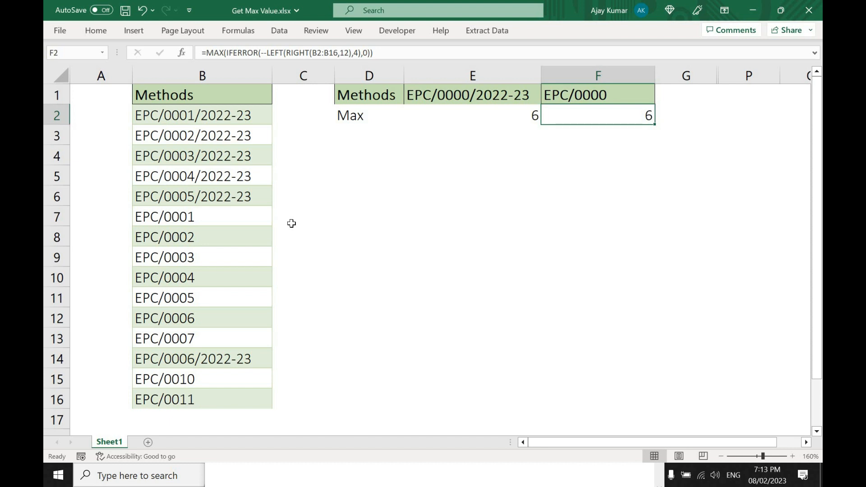
pyautogui.write('=')
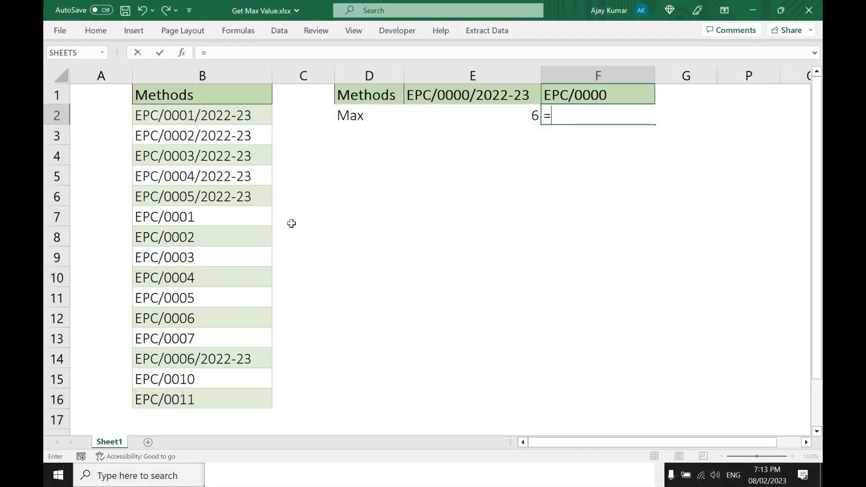
pyautogui.write('right(')
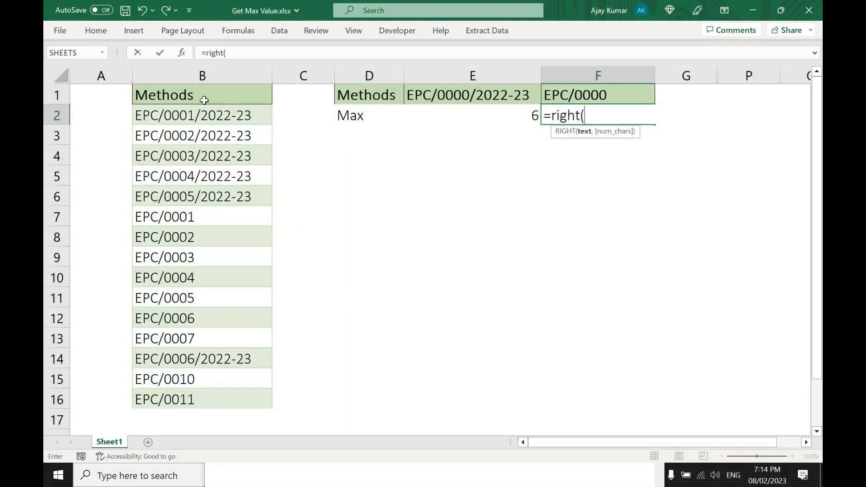
pyautogui.click(174, 113)
pyautogui.write(',4')
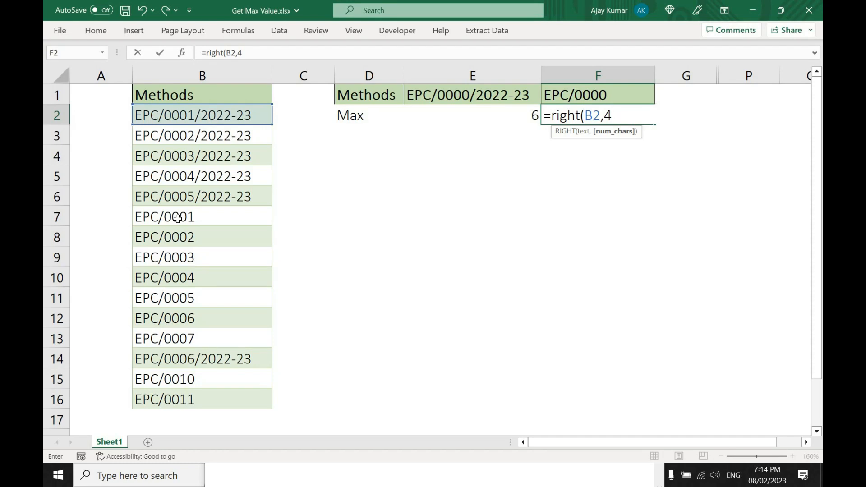
pyautogui.write(')')
pyautogui.press('Left')
pyautogui.press('Left')
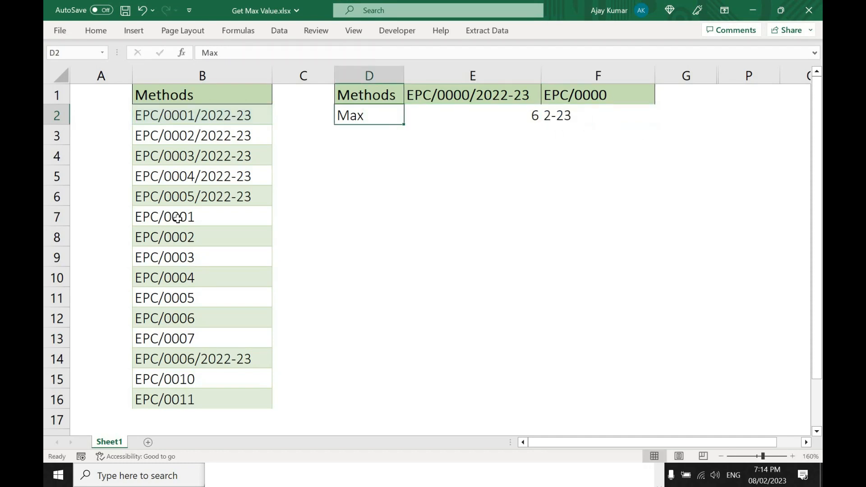
# Extend the F2 formula to the whole code list, as =RIGHT(B2:B16,4).
pyautogui.press('Right')
pyautogui.press('Right')
pyautogui.press('F2')
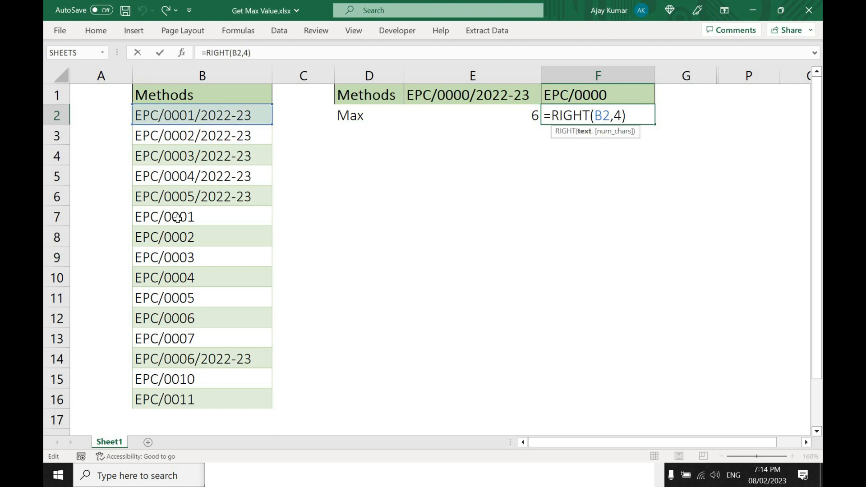
pyautogui.click(194, 115)
pyautogui.write(':')
pyautogui.moveTo(226, 384); pyautogui.dragTo(231, 389)
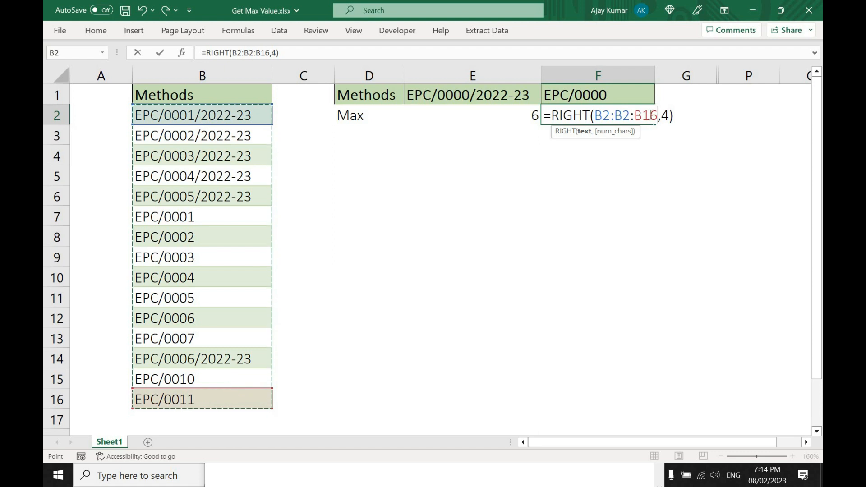
pyautogui.press('BackSpace')
pyautogui.press('BackSpace')
pyautogui.press('BackSpace')
pyautogui.press('BackSpace')
pyautogui.press('BackSpace')
pyautogui.press('BackSpace')
pyautogui.press('BackSpace')
pyautogui.press('BackSpace')
pyautogui.press('BackSpace')
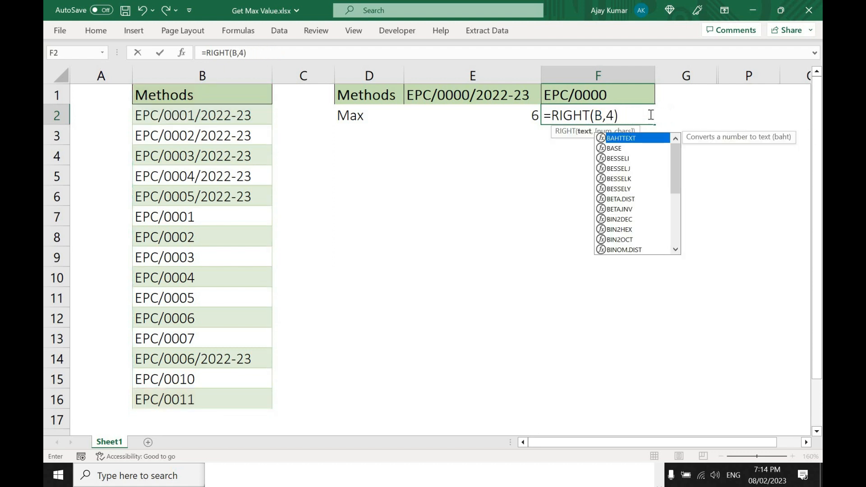
pyautogui.moveTo(201, 117); pyautogui.dragTo(207, 402)
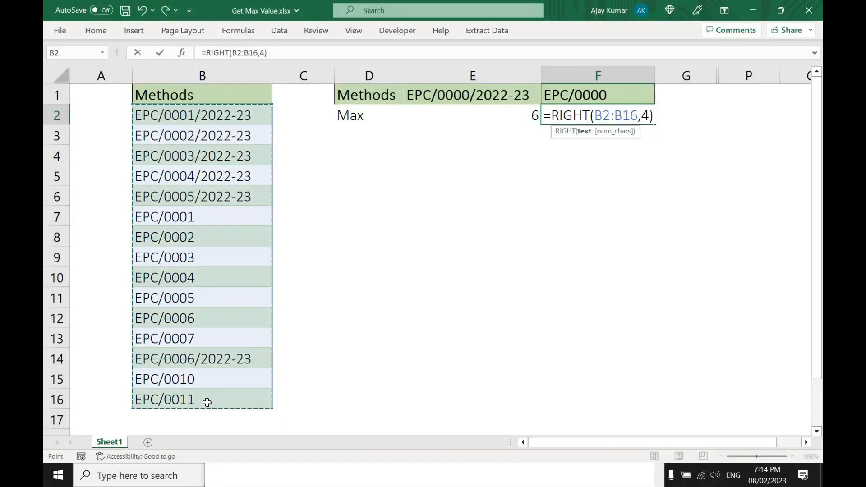
pyautogui.press('Return')
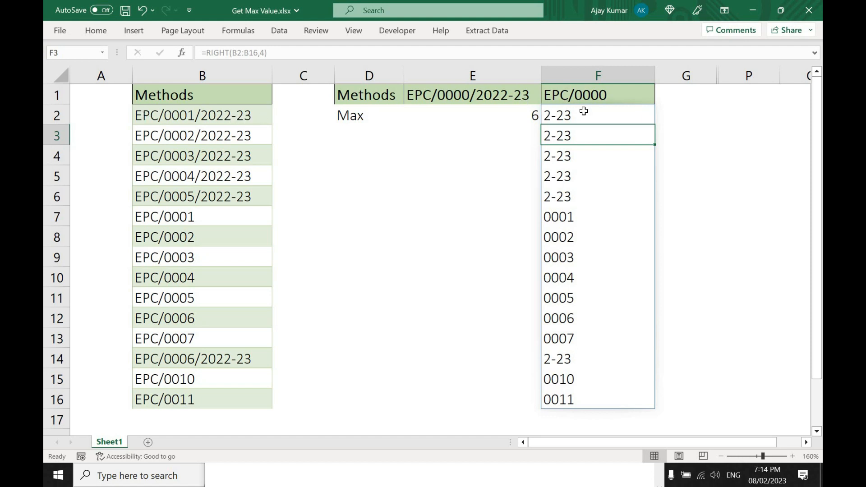
# Put a minus sign before RIGHT in F2, making the formula =-RIGHT(B2:B16,4).
pyautogui.doubleClick(558, 116)
pyautogui.write('-')
pyautogui.press('Return')
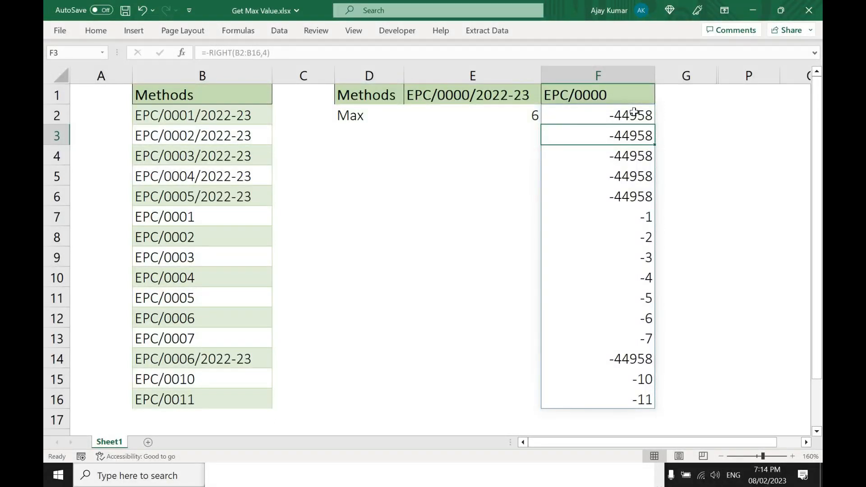
# Add a second minus sign to the F2 formula, as =--RIGHT(B2:B16,4), and review the spilled values in F2:F16.
pyautogui.doubleClick(599, 118)
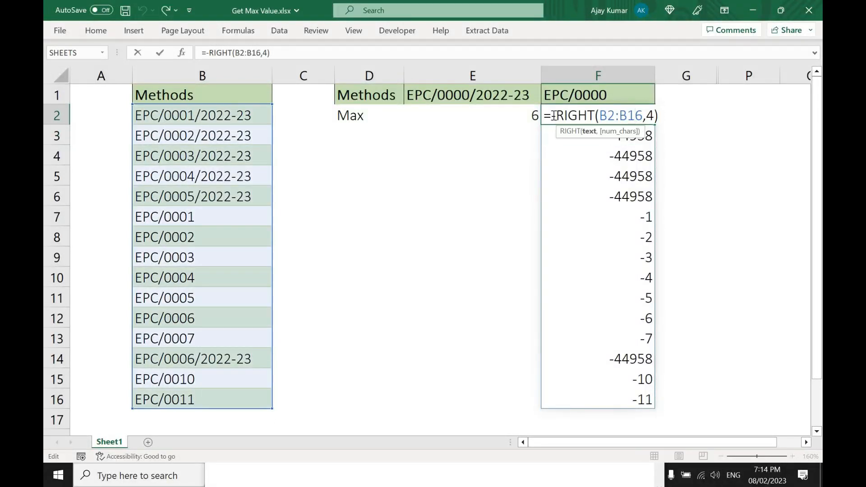
pyautogui.click(554, 116)
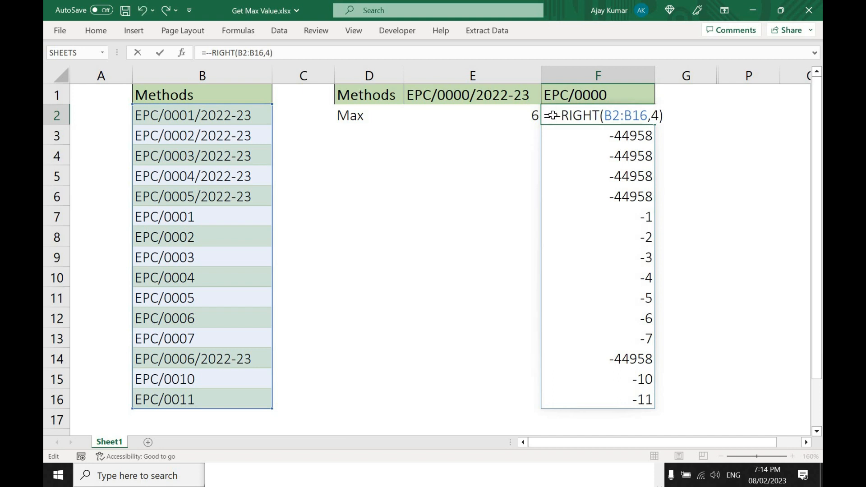
pyautogui.press('Return')
pyautogui.moveTo(614, 115); pyautogui.dragTo(614, 400)
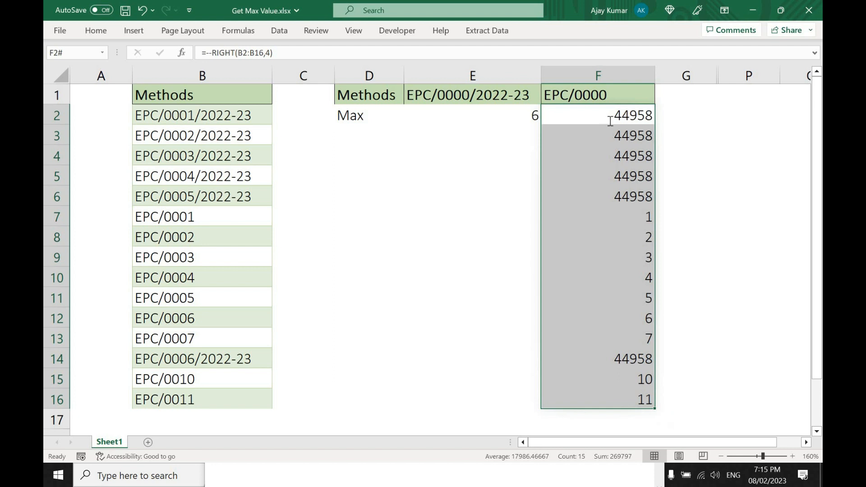
# Wrap the F2 formula in MAX, as =MAX(--RIGHT(B2:B16,4)).
pyautogui.doubleClick(610, 118)
pyautogui.click(553, 114)
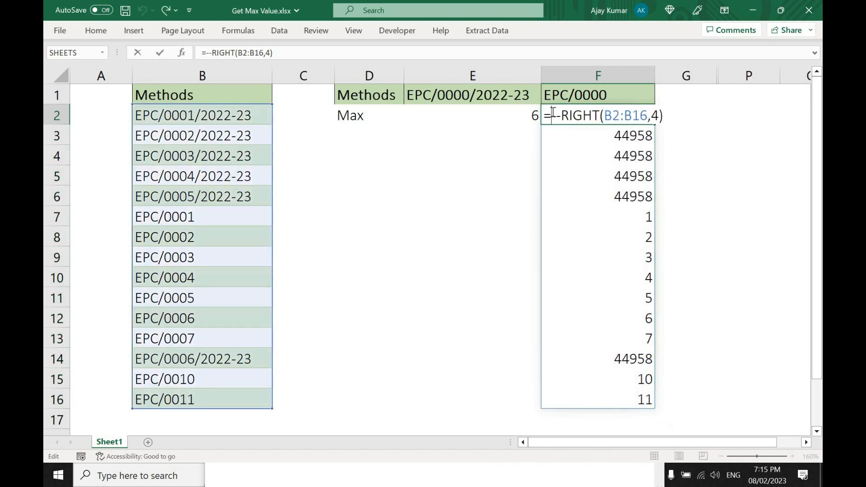
pyautogui.write('Max(')
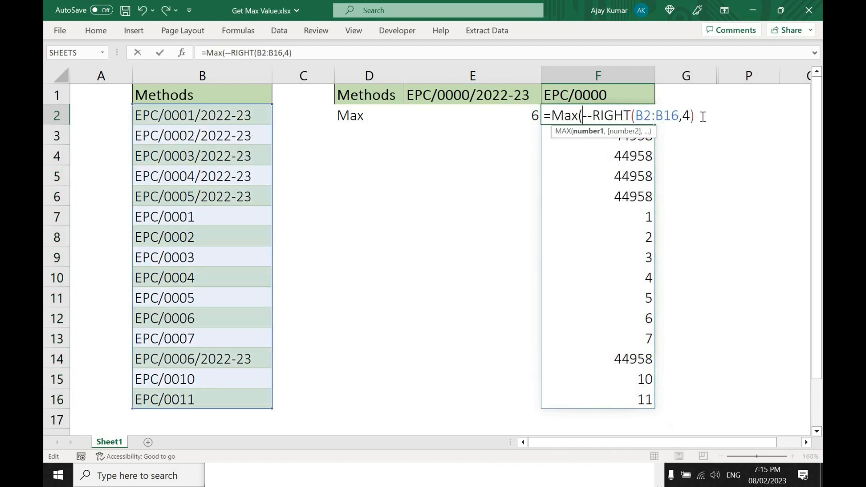
pyautogui.write(')')
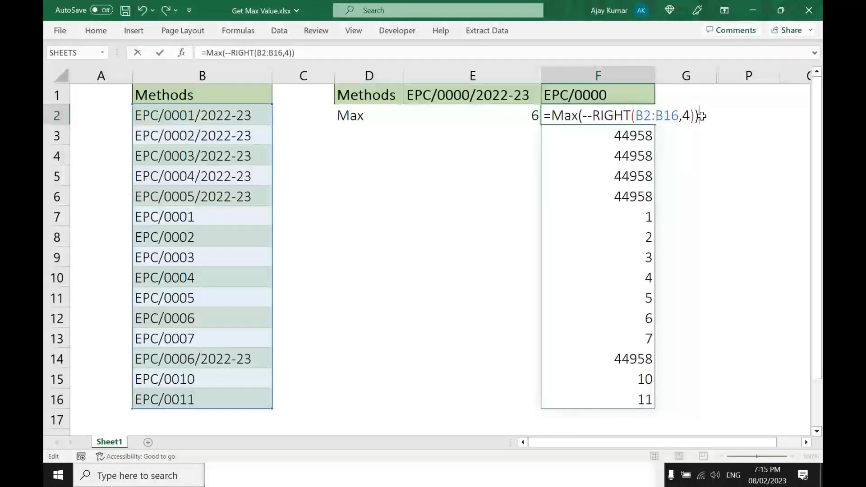
pyautogui.press('Return')
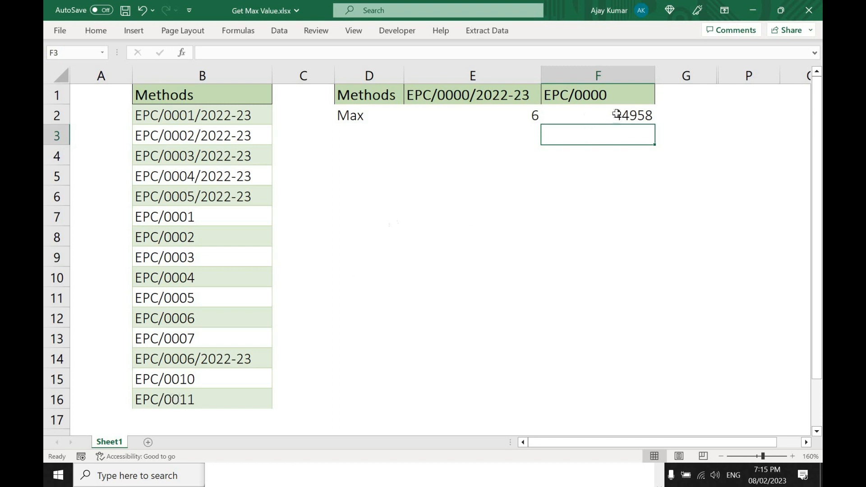
# Remove the MAX wrapper from F2, leaving =--RIGHT(B2:B16,4).
pyautogui.doubleClick(589, 115)
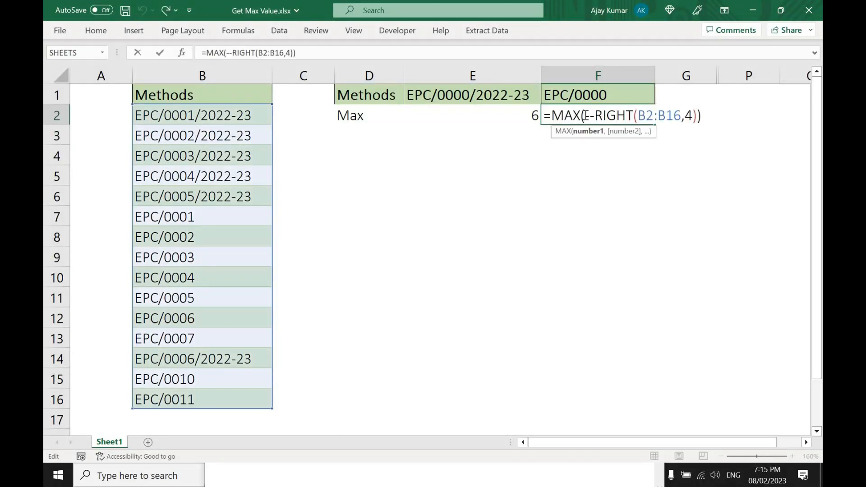
pyautogui.press('BackSpace')
pyautogui.press('BackSpace')
pyautogui.press('BackSpace')
pyautogui.press('BackSpace')
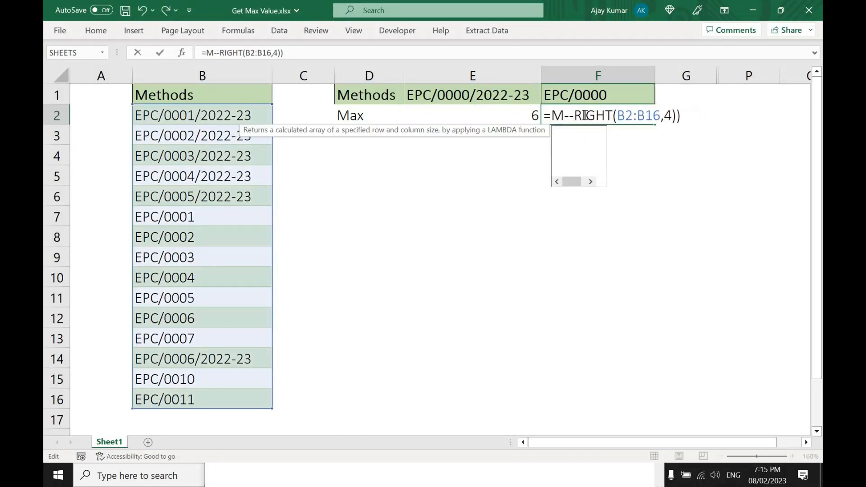
pyautogui.press('Return')
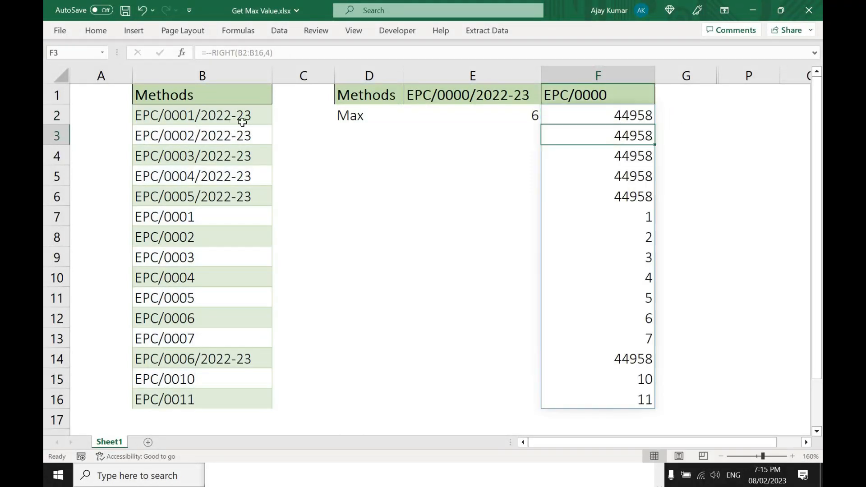
# Wrap the F2 formula in SUBSTITUTE, as =SUBSTITUTE(--RIGHT(B2:B16,4),44958,0), and review the spilled values in F2:F16.
pyautogui.click(622, 116)
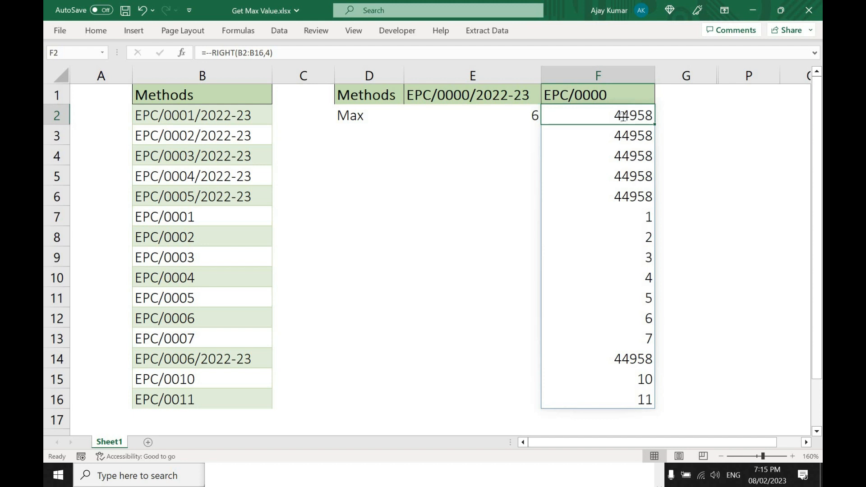
pyautogui.doubleClick(551, 115)
pyautogui.click(551, 115)
pyautogui.write('Sub')
pyautogui.press('Tab')
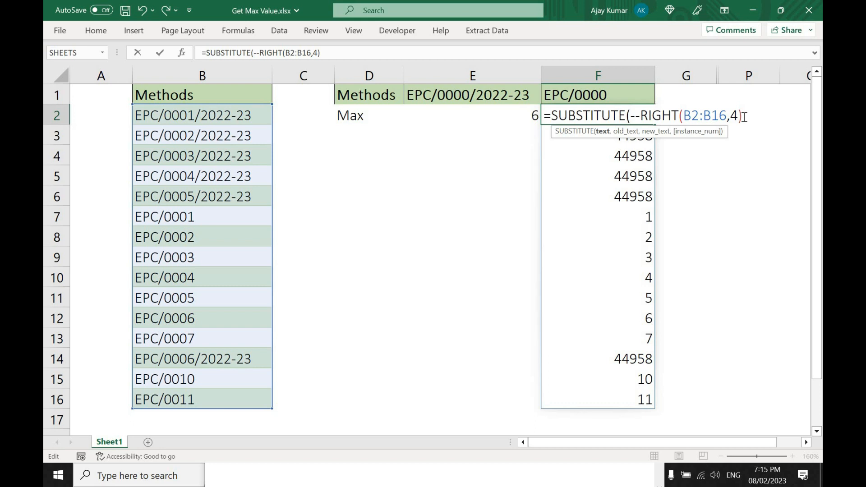
pyautogui.write(',')
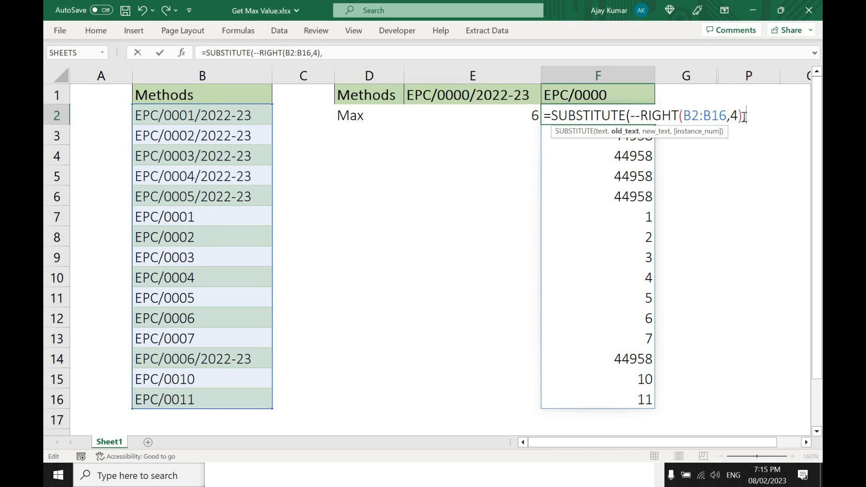
pyautogui.write('44958,0)')
pyautogui.press('Return')
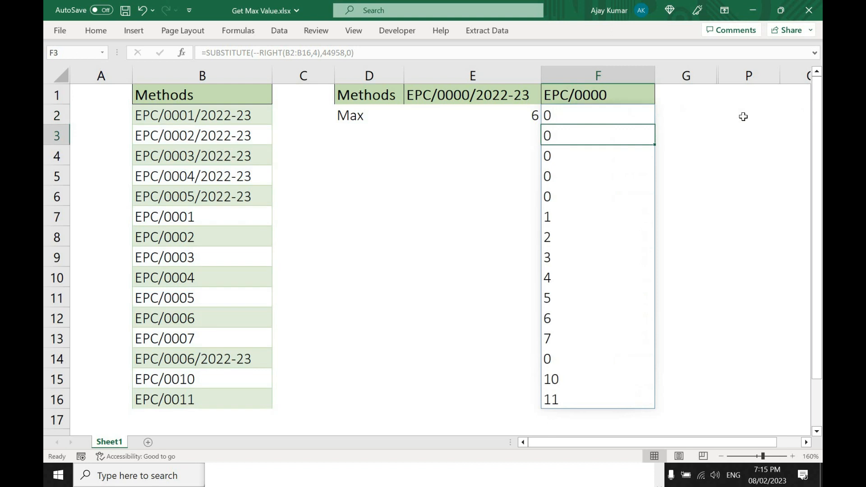
pyautogui.press('Up')
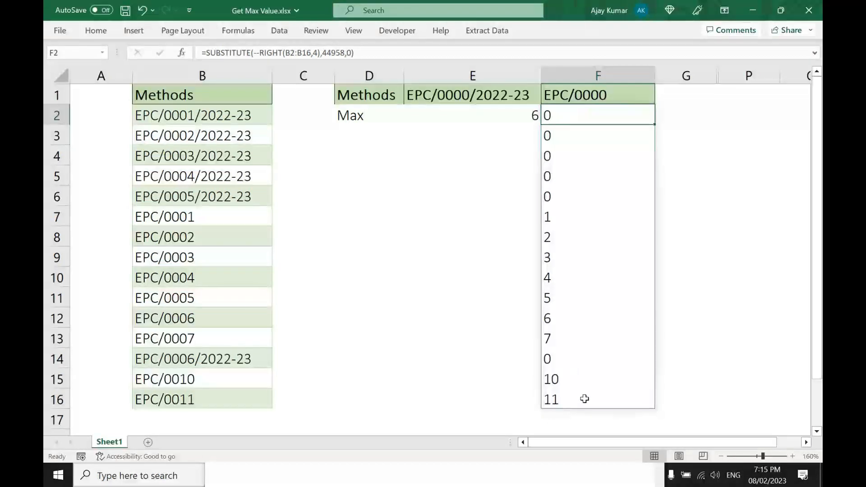
pyautogui.keyDown('shift'); pyautogui.click(585, 399); pyautogui.keyUp('shift')
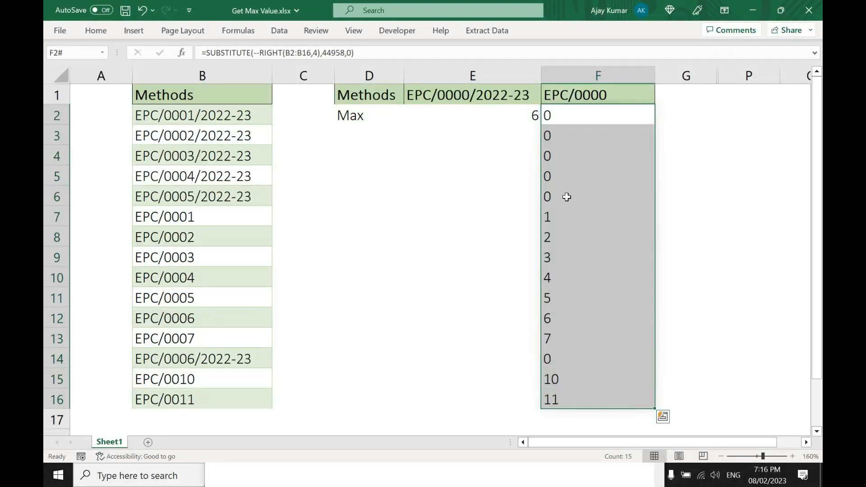
pyautogui.click(558, 397)
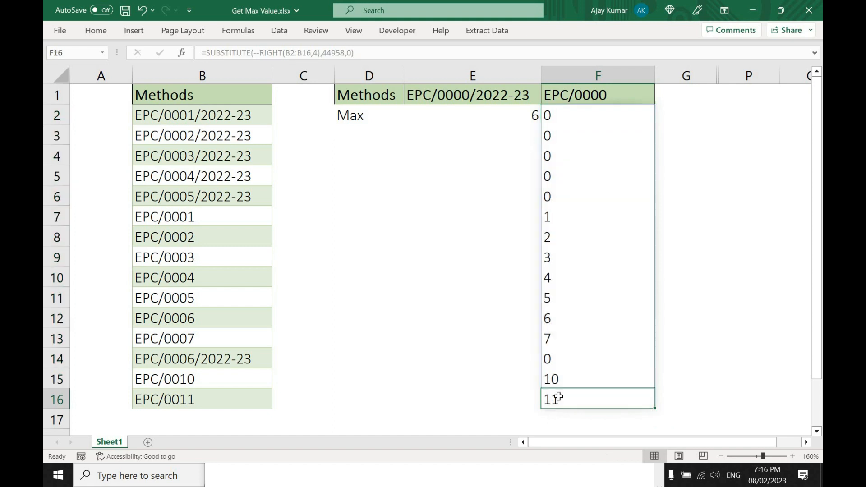
pyautogui.moveTo(198, 216); pyautogui.dragTo(203, 342)
# Try wrapping the F2 formula in MAX, as =MAX(SUBSTITUTE(--RIGHT(B2:B16,4),44958,0)).
pyautogui.click(565, 116)
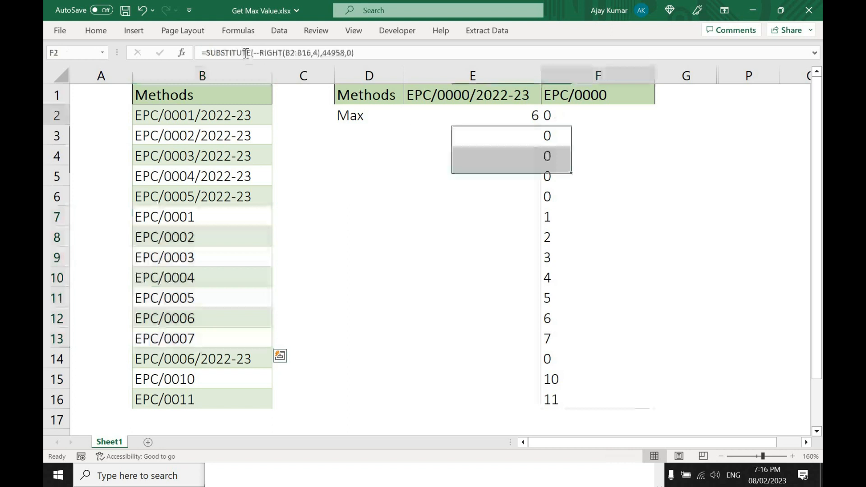
pyautogui.click(206, 52)
pyautogui.write('Max(')
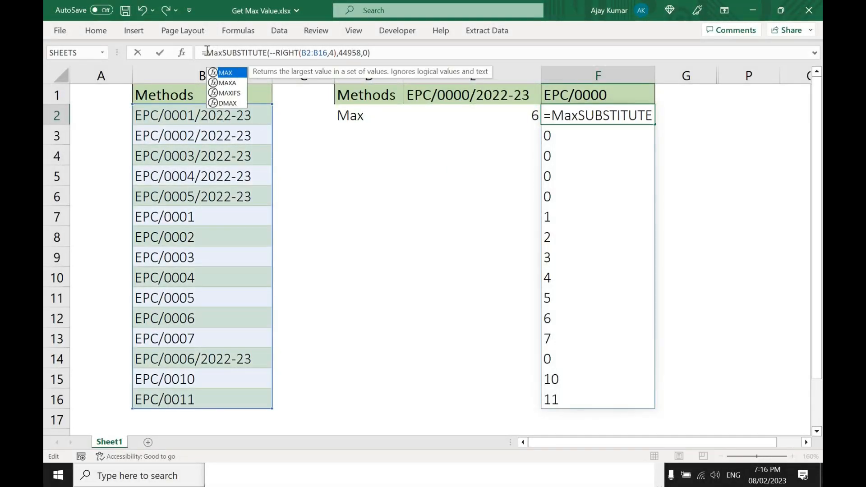
pyautogui.click(391, 53)
pyautogui.write(')')
pyautogui.press('Return')
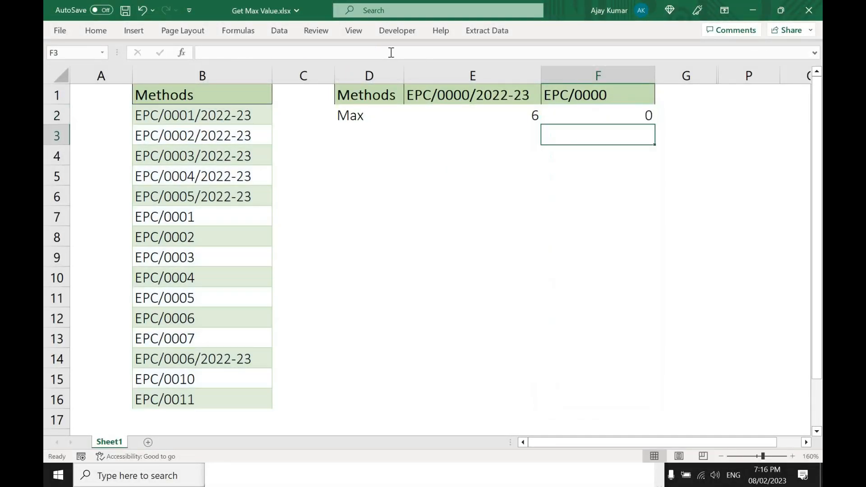
pyautogui.click(623, 114)
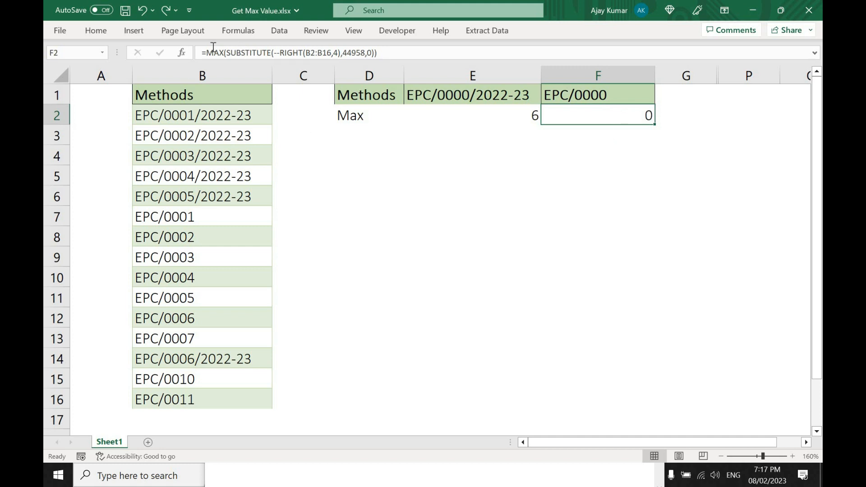
# Remove the MAX wrapper from F2, leaving =SUBSTITUTE(--RIGHT(B2:B16,4),44958,0).
pyautogui.doubleClick(634, 116)
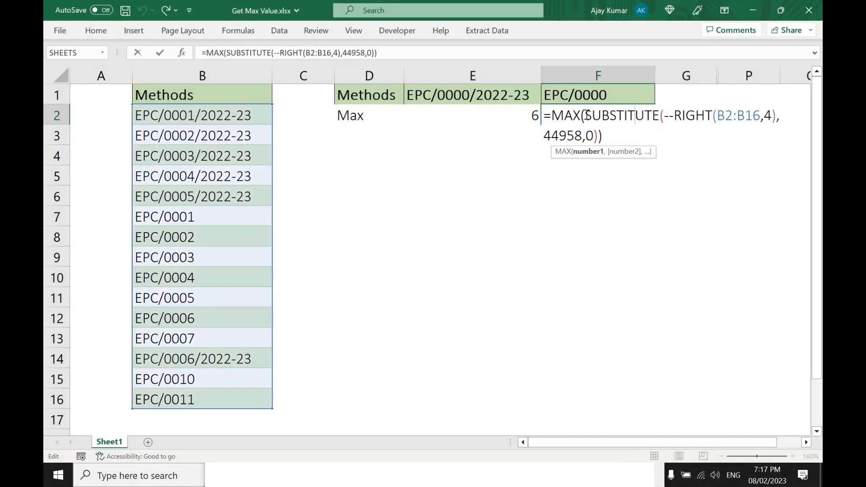
pyautogui.press('BackSpace')
pyautogui.press('BackSpace')
pyautogui.press('BackSpace')
pyautogui.press('BackSpace')
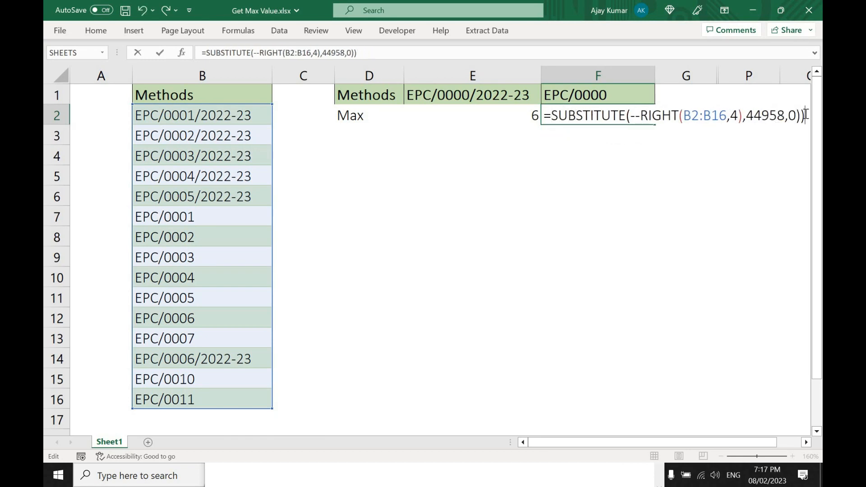
pyautogui.press('BackSpace')
pyautogui.press('Return')
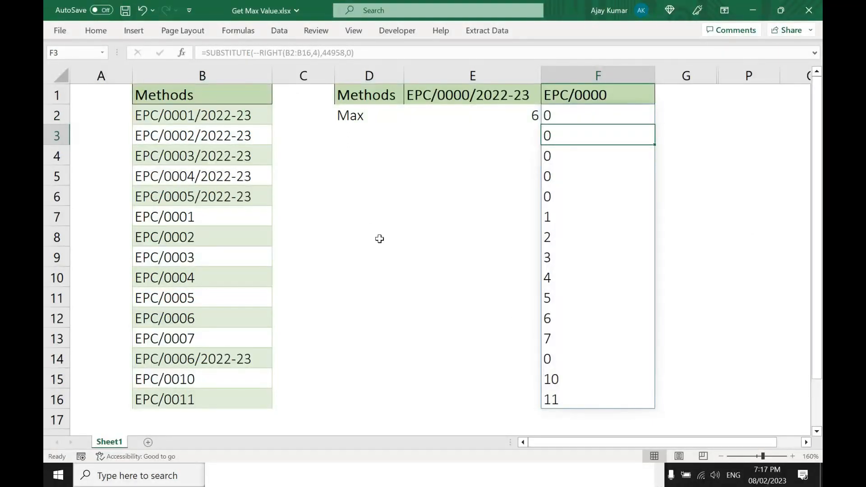
# Test the spilled values with =MAX(F2#) in D6 and clear the cell again.
pyautogui.click(360, 190)
pyautogui.write('=max(')
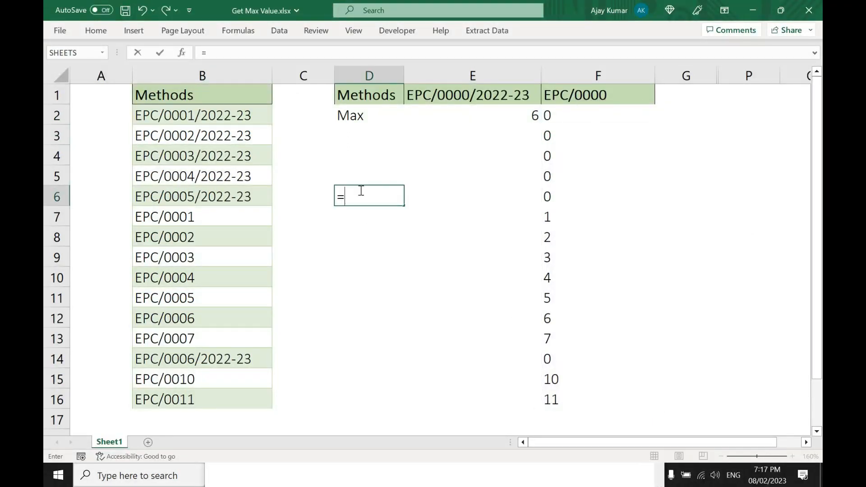
pyautogui.moveTo(582, 115); pyautogui.dragTo(595, 394)
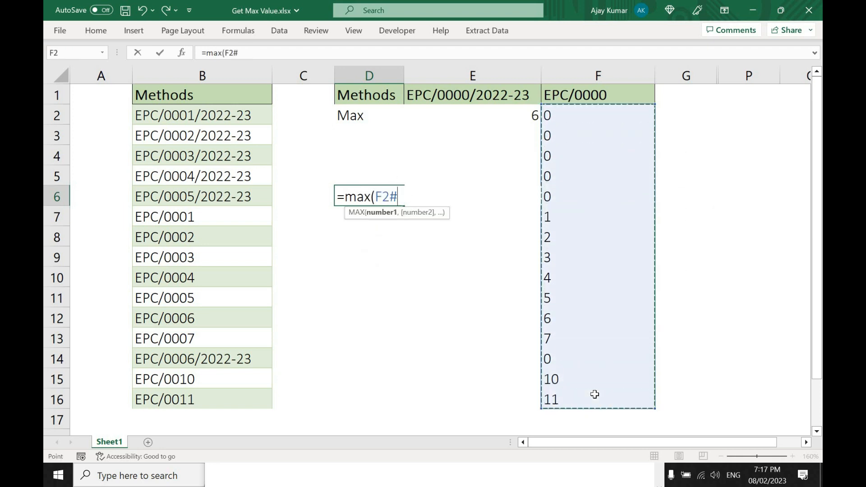
pyautogui.press('Return')
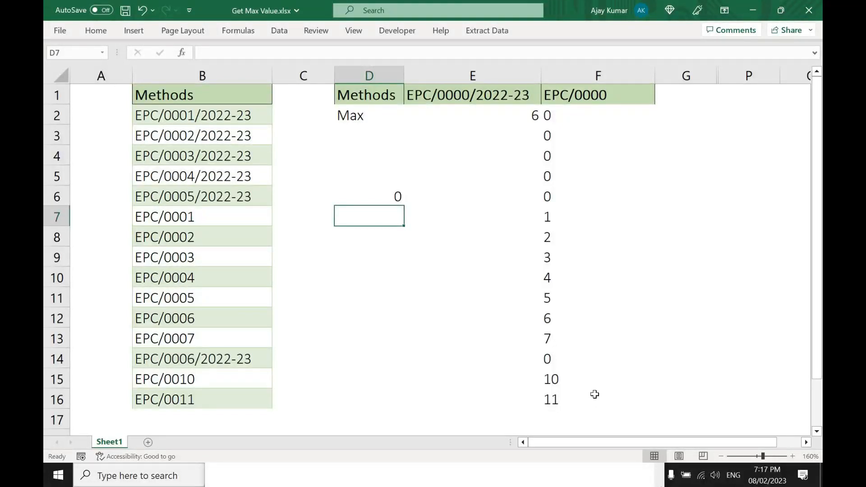
pyautogui.press('Up')
pyautogui.press('Delete')
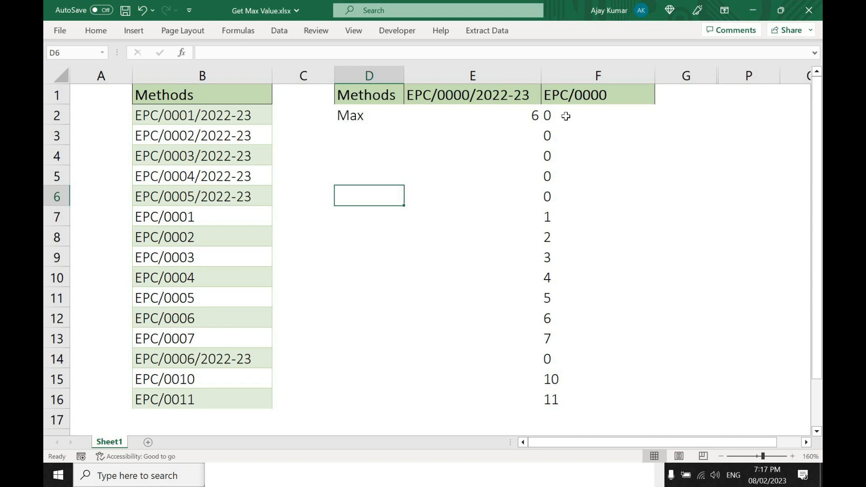
# Put a double minus before SUBSTITUTE in F2, making the formula =--SUBSTITUTE(--RIGHT(B2:B16,4),44958,0).
pyautogui.click(565, 116)
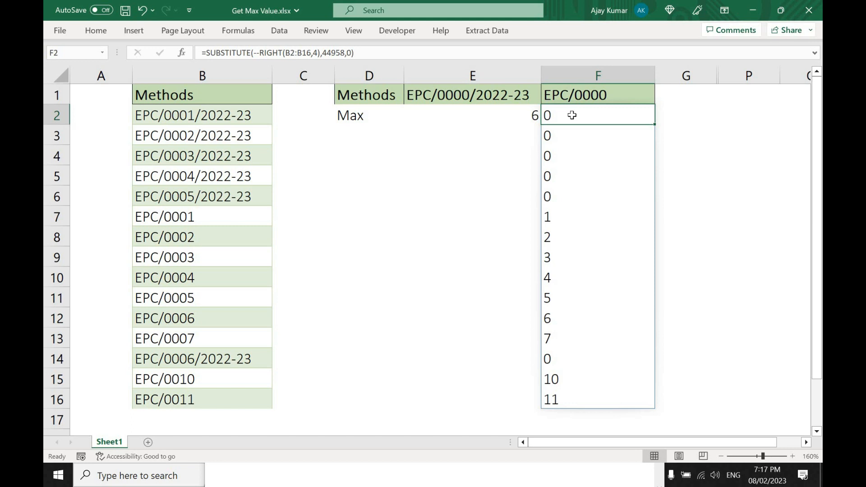
pyautogui.click(207, 52)
pyautogui.write('--')
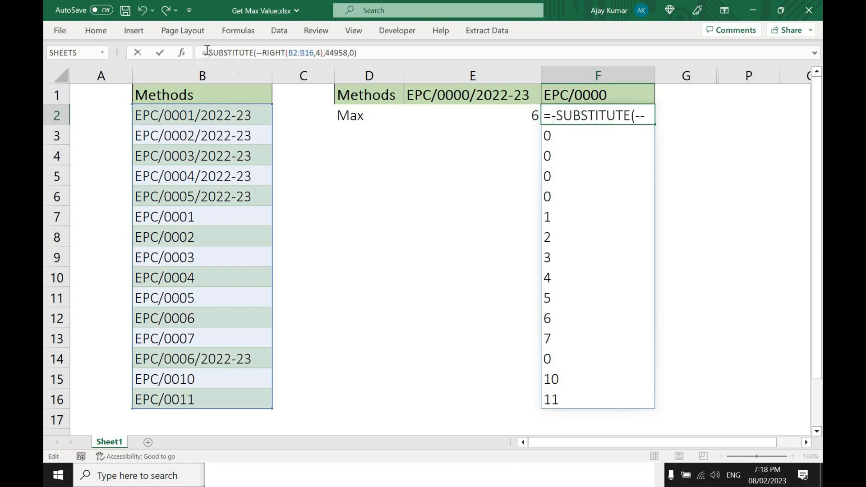
pyautogui.press('Return')
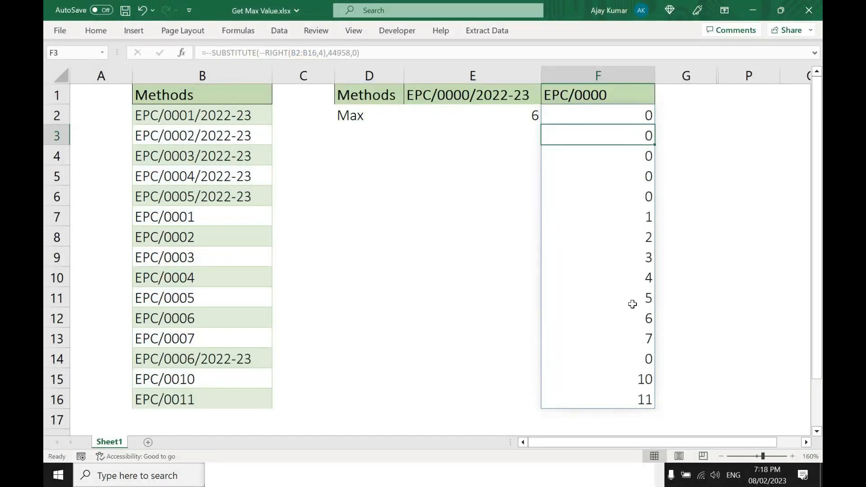
# Wrap the F2 formula in MAX, as =MAX(--SUBSTITUTE(--RIGHT(B2:B16,4),44958,0)).
pyautogui.click(641, 116)
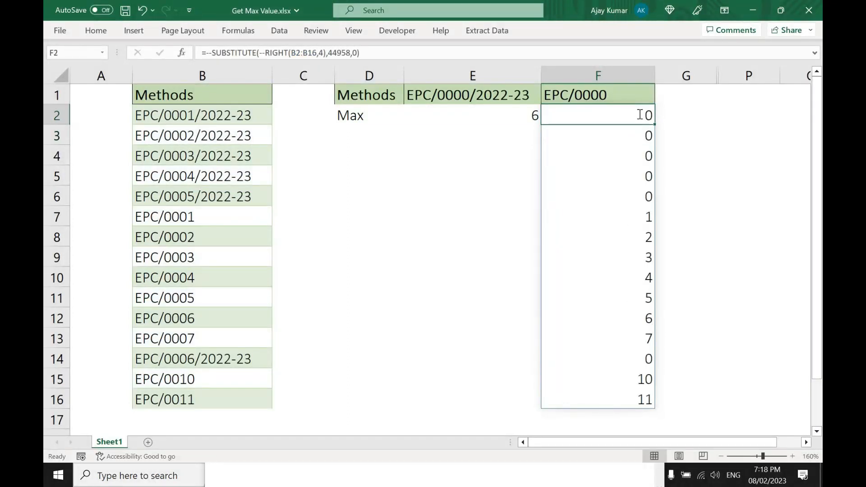
pyautogui.doubleClick(551, 117)
pyautogui.click(553, 115)
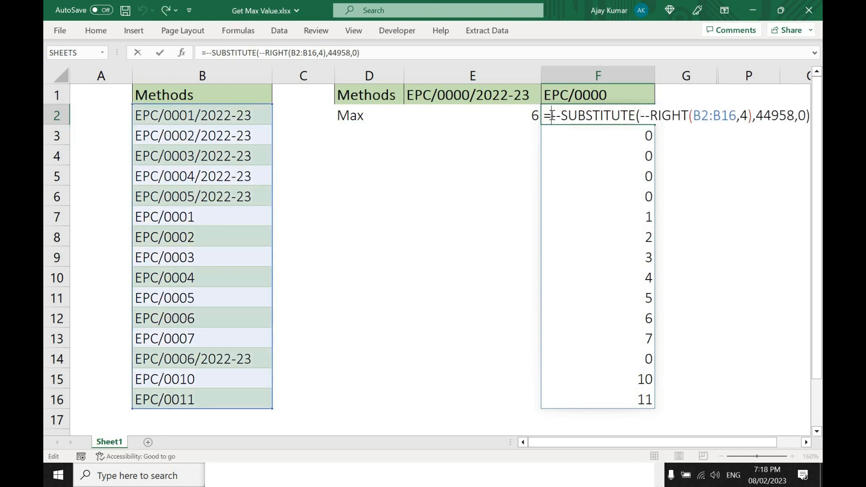
pyautogui.write('maxi')
pyautogui.press('BackSpace')
pyautogui.write('(')
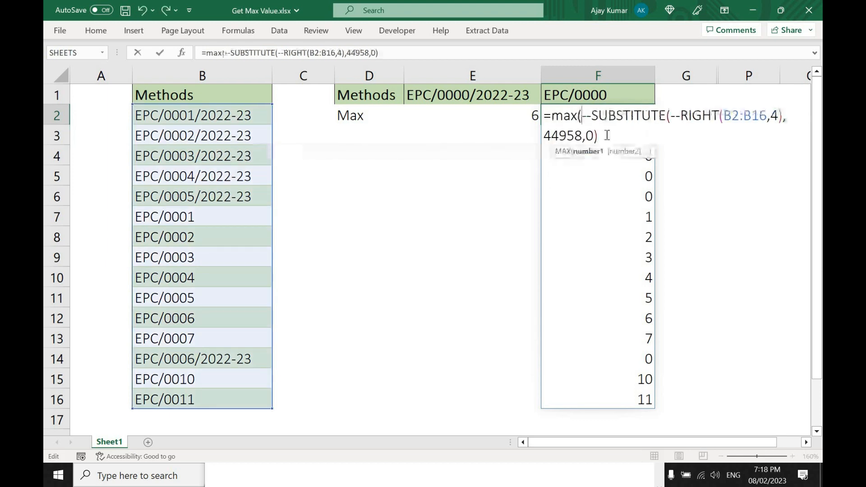
pyautogui.write(')')
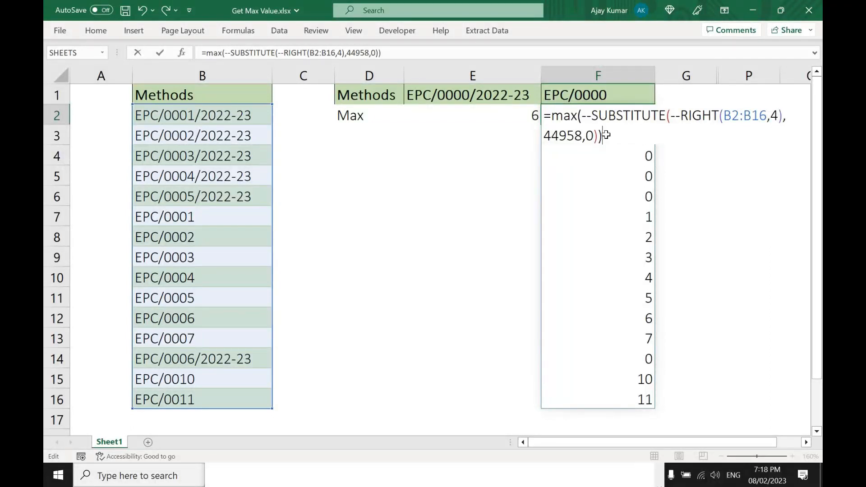
pyautogui.press('Return')
pyautogui.click(640, 115)
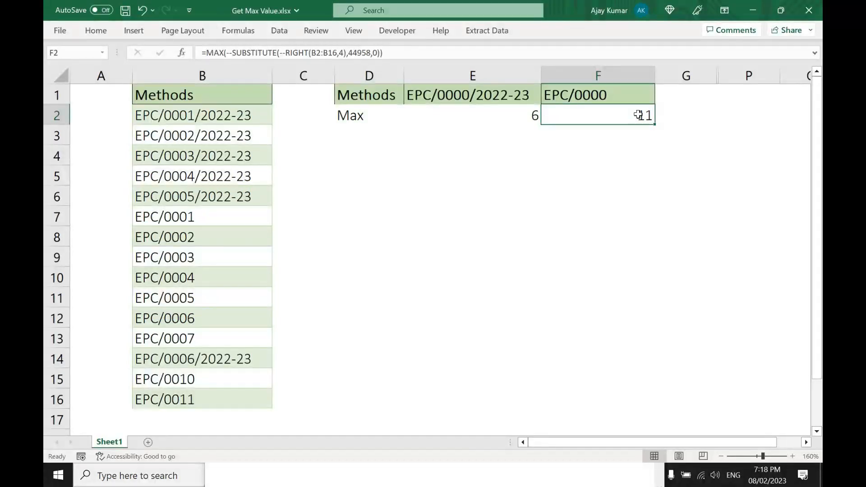
# Review the formulas and results in F2 and E2 against the method codes in column B.
pyautogui.doubleClick(639, 115)
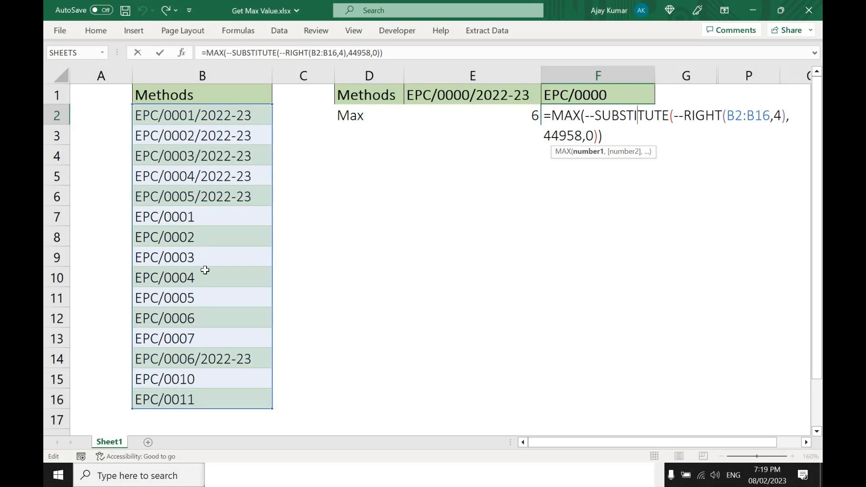
pyautogui.press('Return')
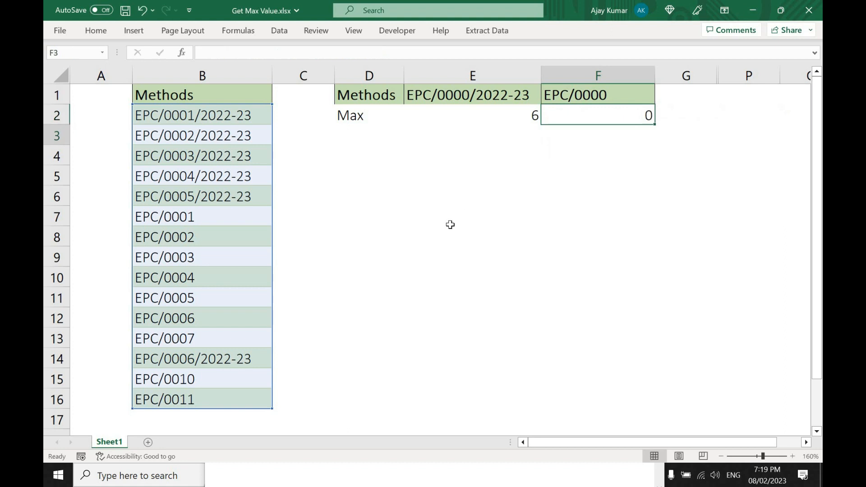
pyautogui.press('Up')
pyautogui.press('Left')
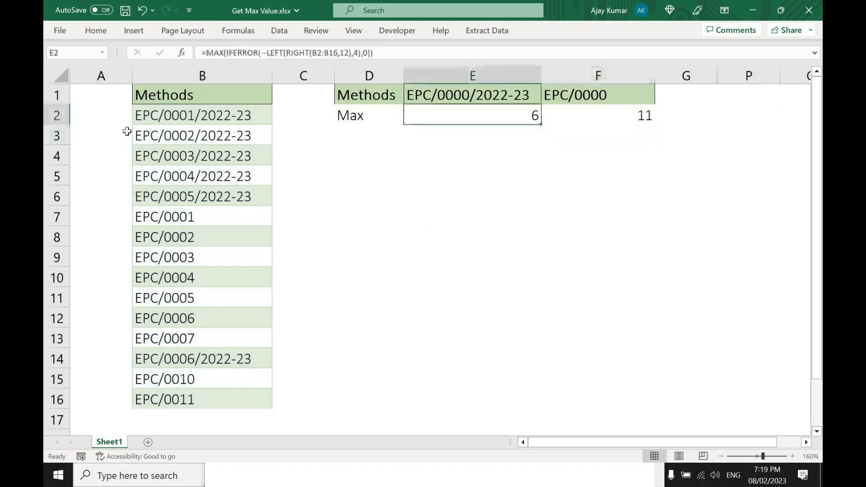
pyautogui.moveTo(146, 111); pyautogui.dragTo(165, 356)
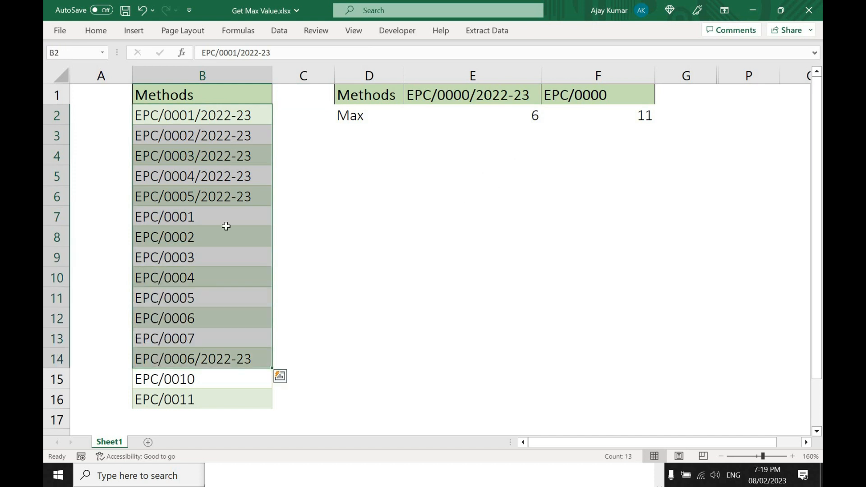
pyautogui.moveTo(184, 111); pyautogui.dragTo(215, 397)
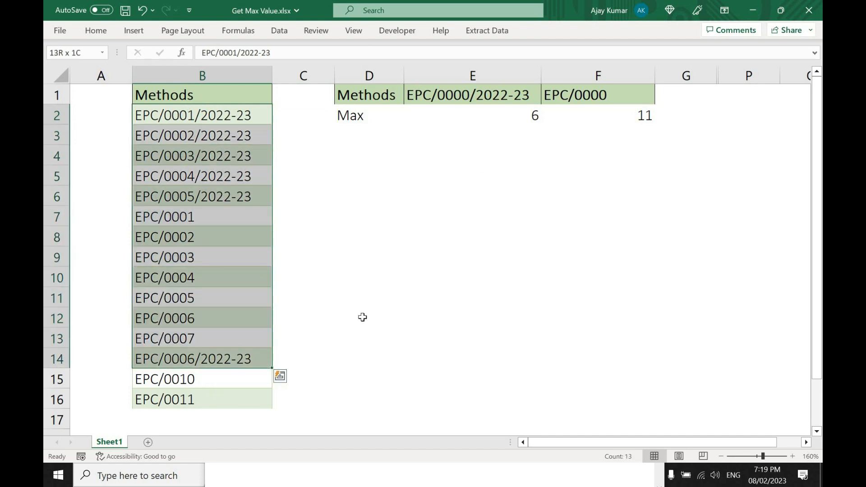
pyautogui.click(622, 111)
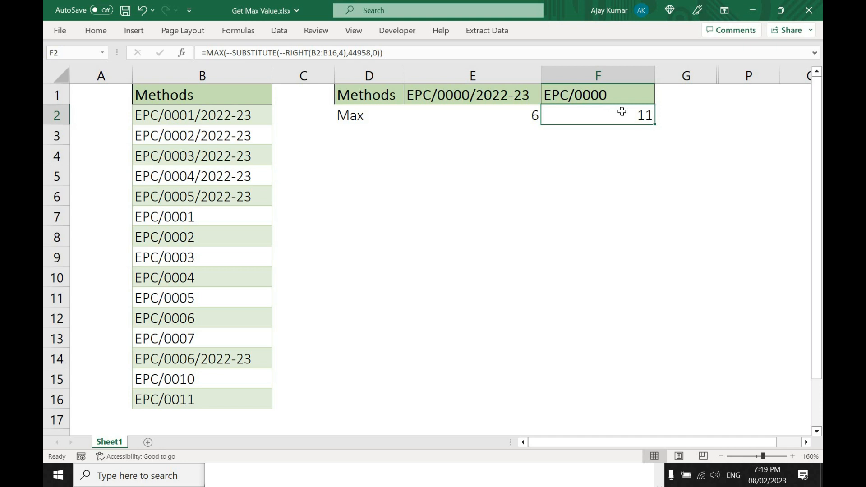
# Open the E2 and F2 formulas in turn and examine the source range B2:B16 they refer to.
pyautogui.scroll(-3, 622, 111)
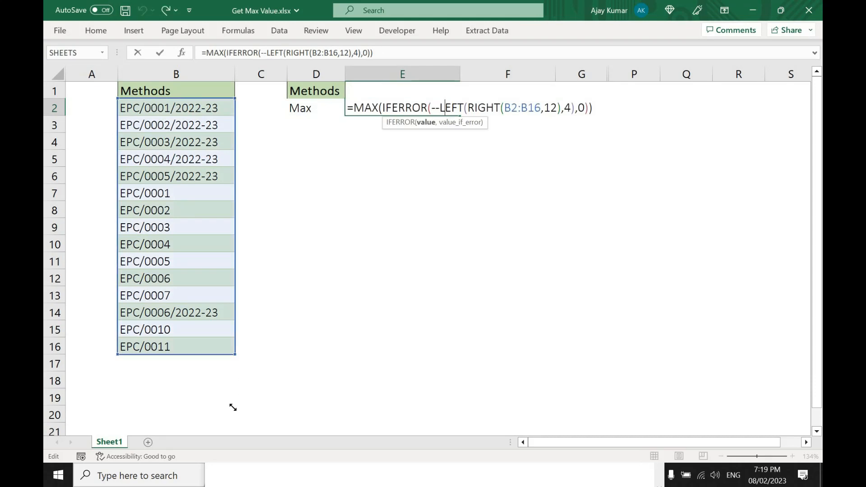
pyautogui.moveTo(233, 407); pyautogui.dragTo(232, 423)
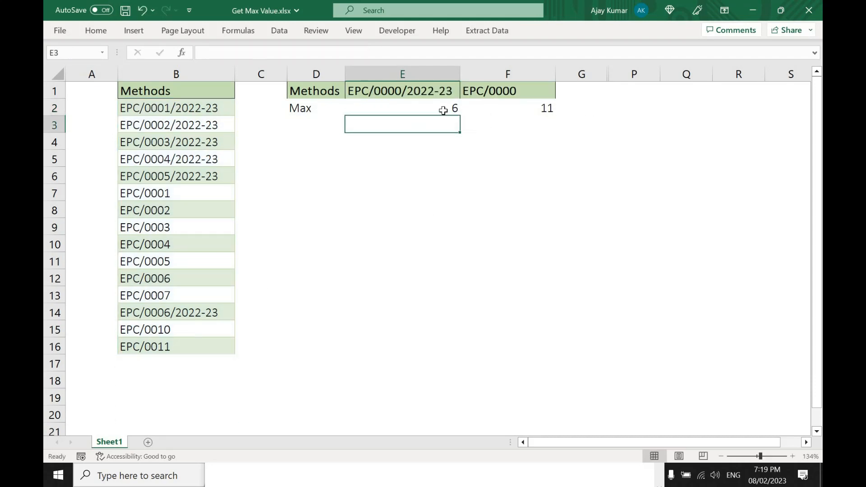
pyautogui.click(443, 111)
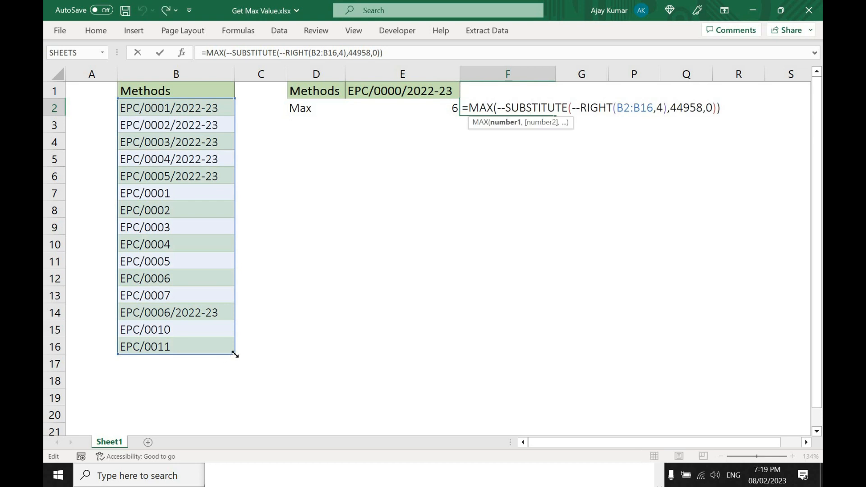
# Extend the source range in the F2 formula from row 16 down to row 20, making it B2:B20.
pyautogui.moveTo(235, 355); pyautogui.dragTo(233, 422)
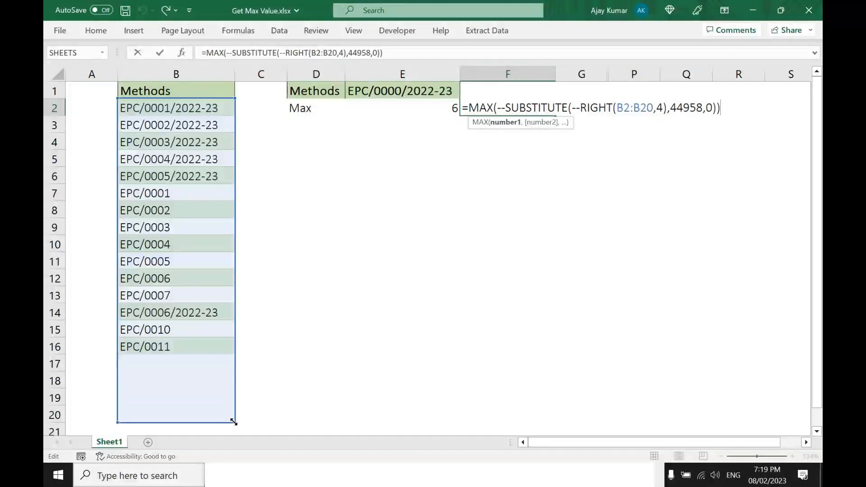
pyautogui.press('Return')
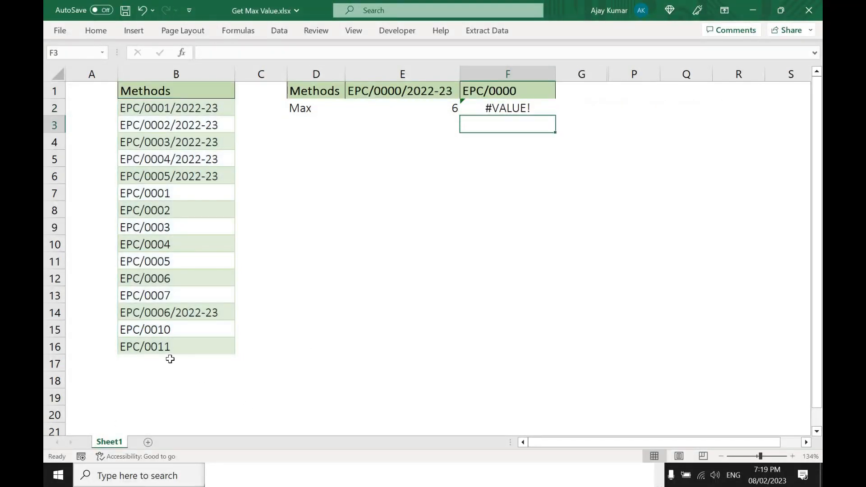
pyautogui.click(170, 359)
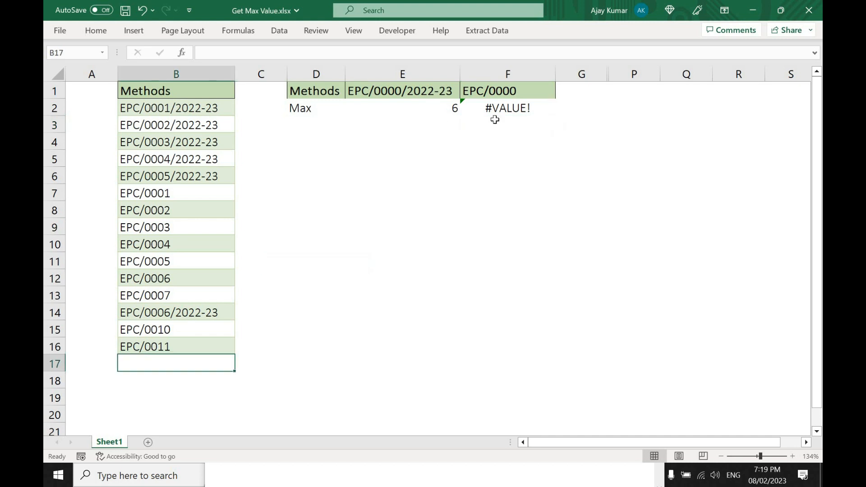
# Wrap the SUBSTITUTE part of F2 in IFERROR with 0 as fallback, making =MAX(IFERROR(--SUBSTITUTE(--RIGHT(B2:B20,4),44958,0),0)).
pyautogui.doubleClick(527, 108)
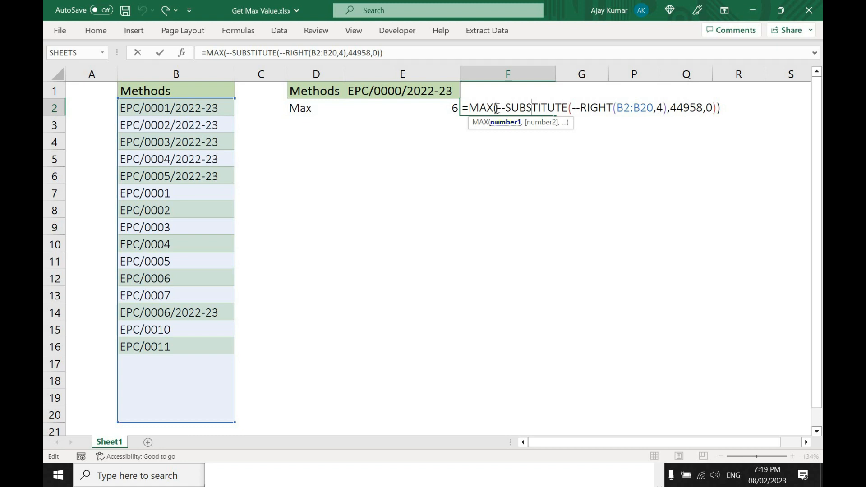
pyautogui.click(497, 108)
pyautogui.press('Right')
pyautogui.write('iferoi')
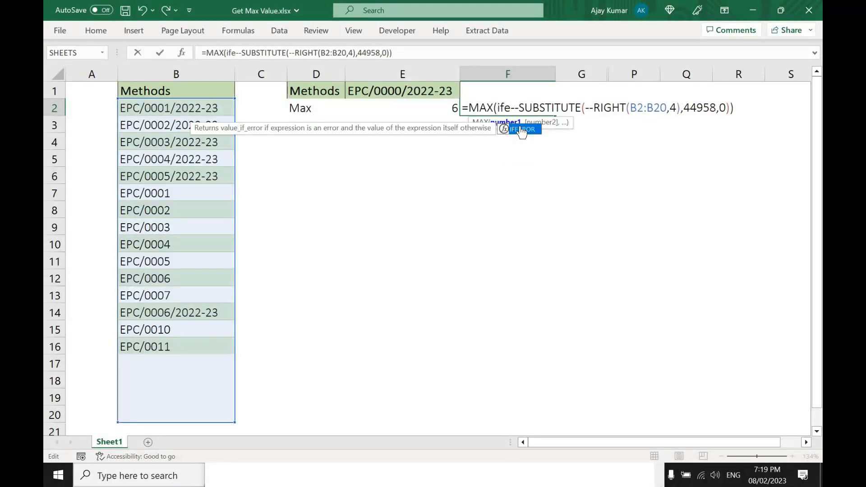
pyautogui.press('BackSpace')
pyautogui.press('BackSpace')
pyautogui.write('ror')
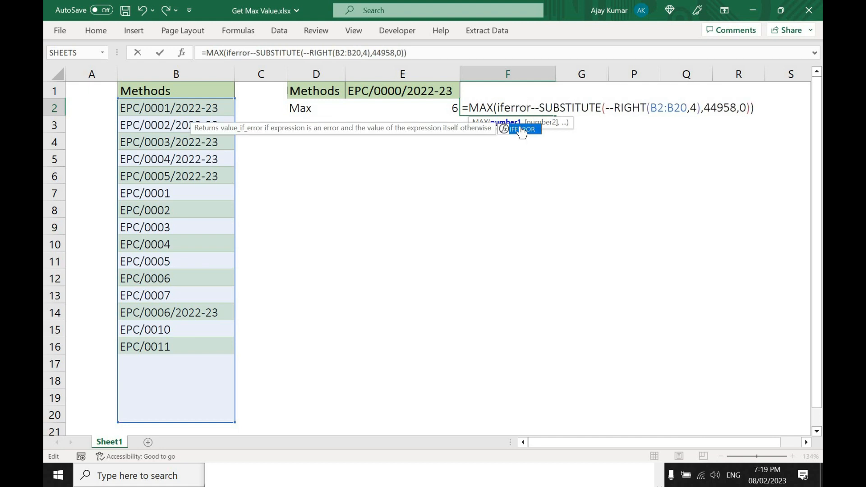
pyautogui.write('(')
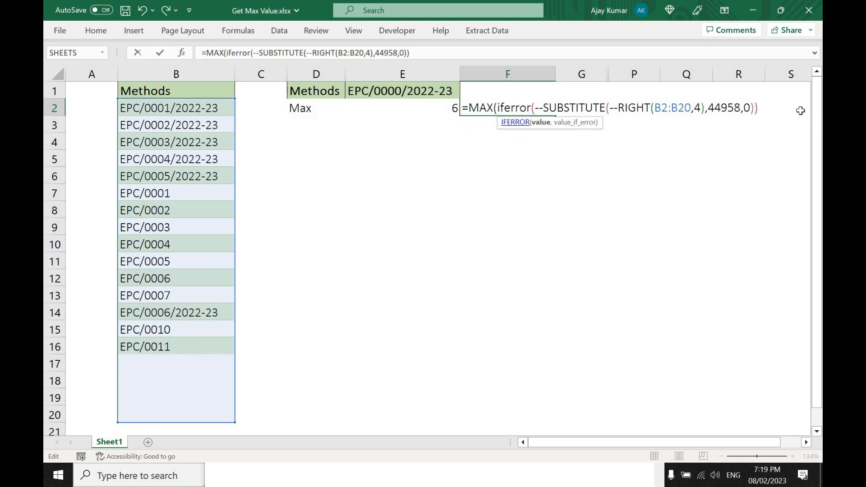
pyautogui.click(759, 106)
pyautogui.write(')')
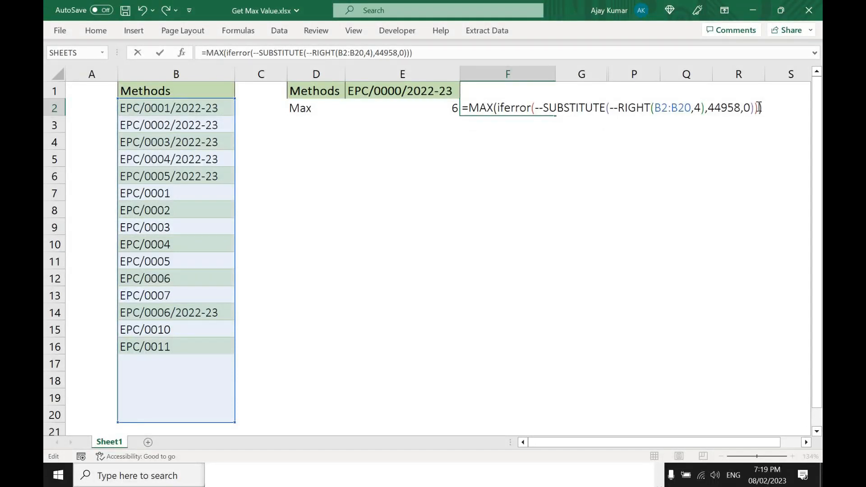
pyautogui.press('Return')
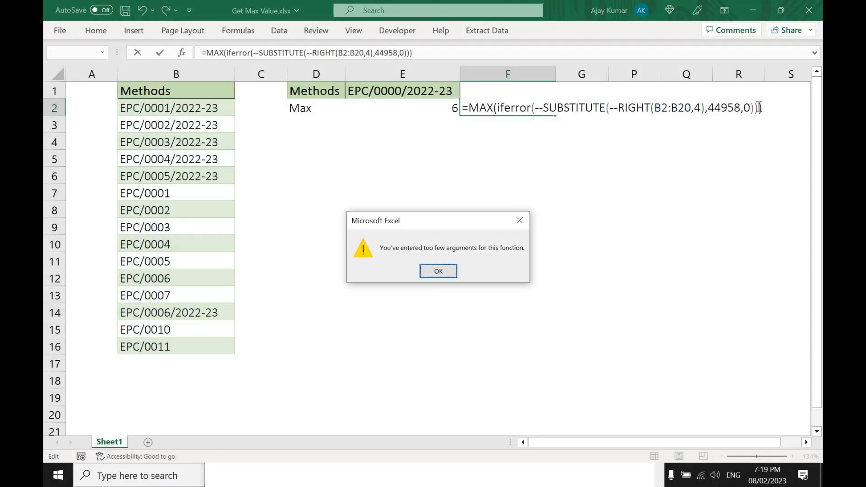
pyautogui.press('Return')
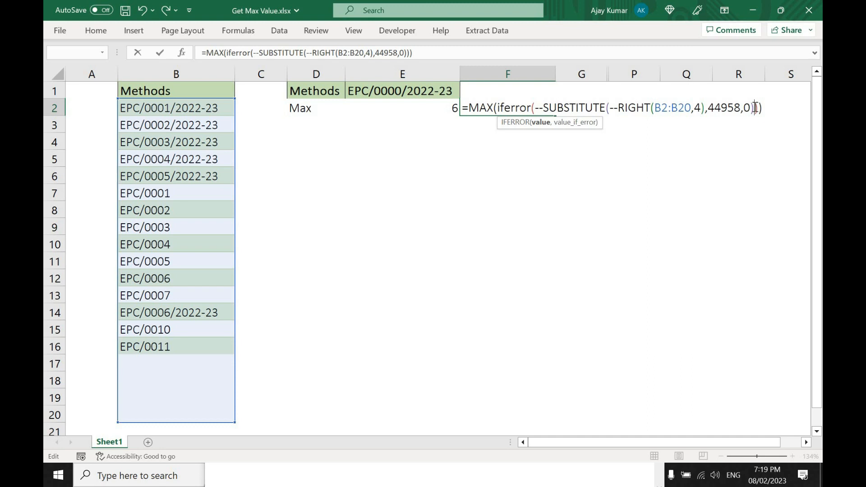
pyautogui.write(',0')
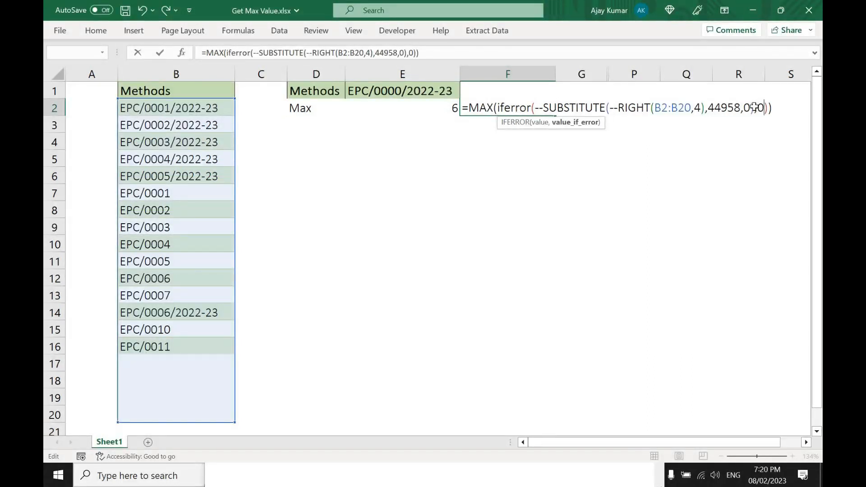
pyautogui.press('Return')
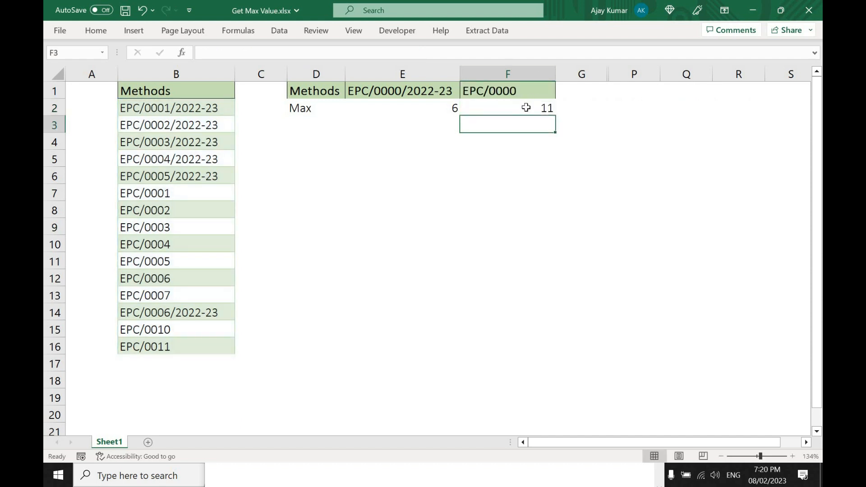
# Clear the EPC/0011 code from B16 to test the F2 formula.
pyautogui.press('Up')
pyautogui.click(138, 359)
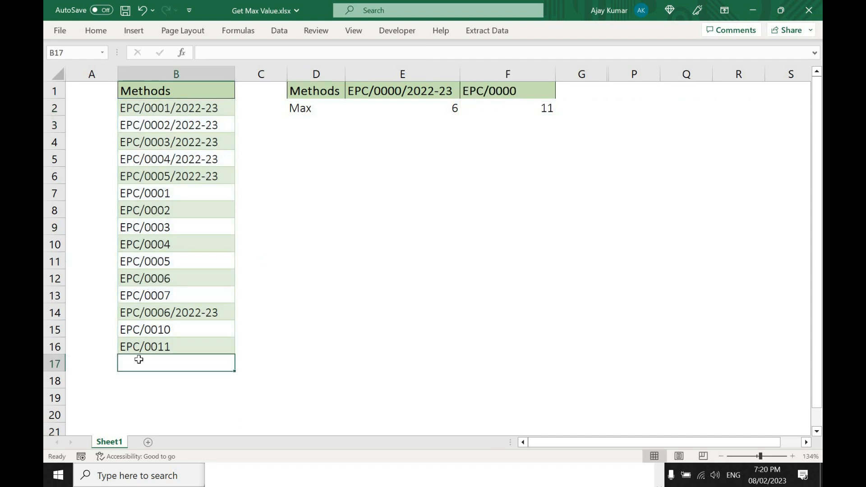
pyautogui.press('Up')
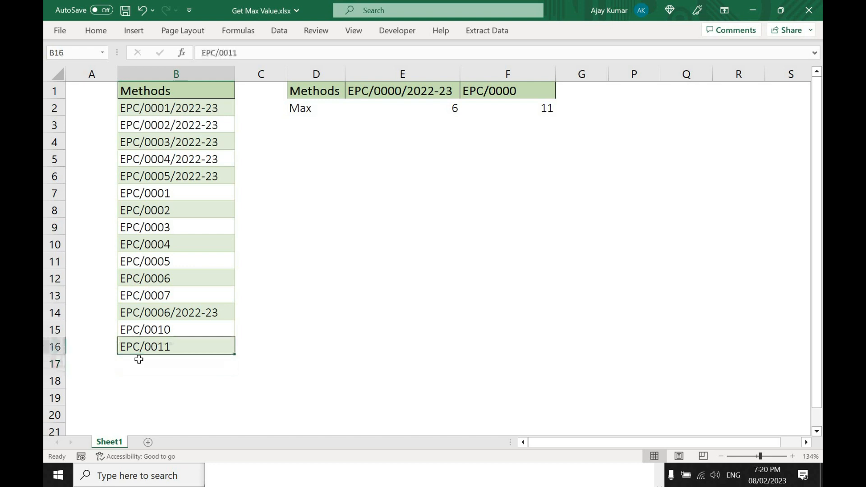
pyautogui.press('Delete')
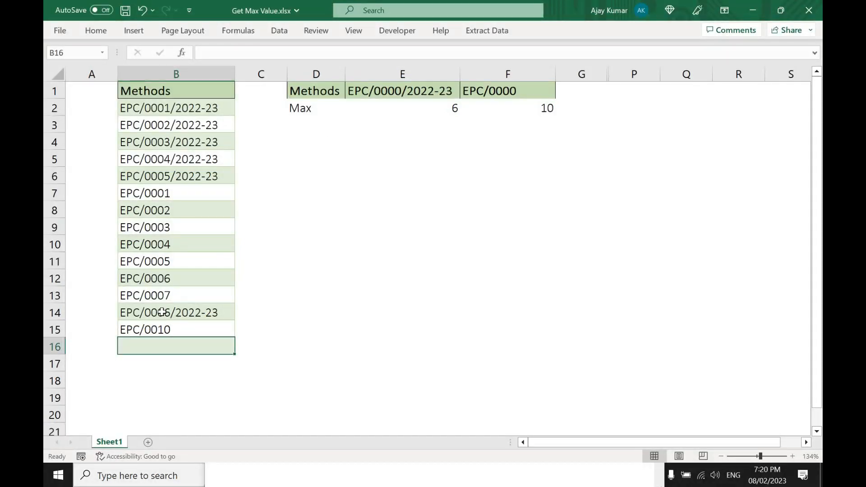
# Test the E2 maximum by clearing the codes in B5 and B14 in turn, undoing each deletion.
pyautogui.click(167, 159)
pyautogui.press('Delete')
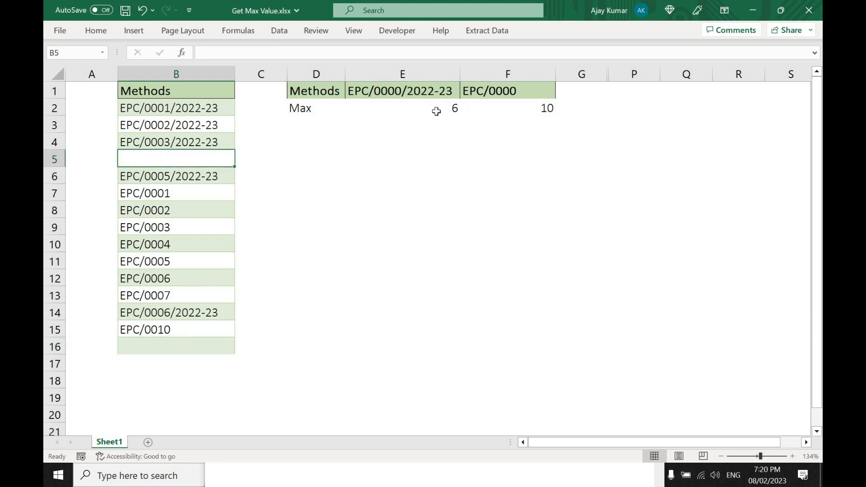
pyautogui.hotkey('ctrl', 'z')
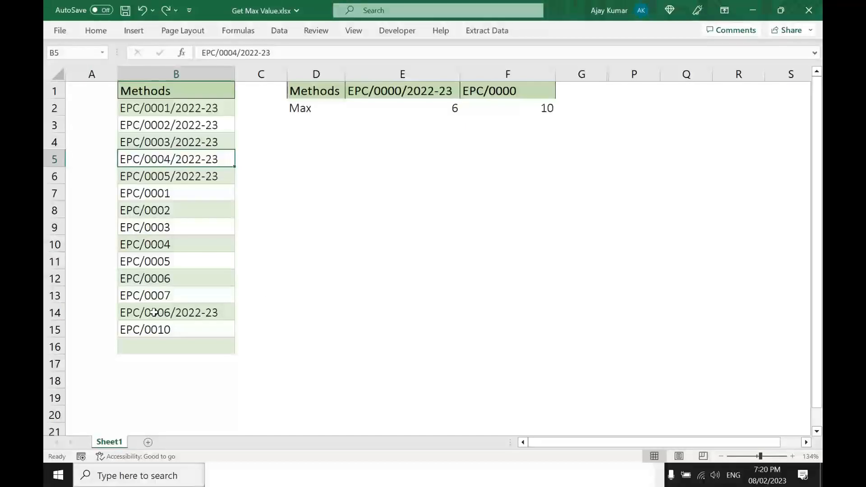
pyautogui.click(154, 312)
pyautogui.press('Delete')
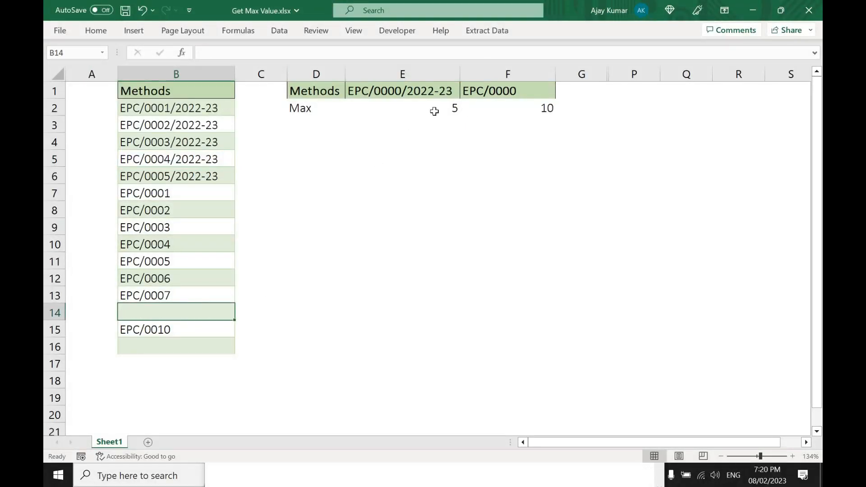
pyautogui.hotkey('ctrl', 'z')
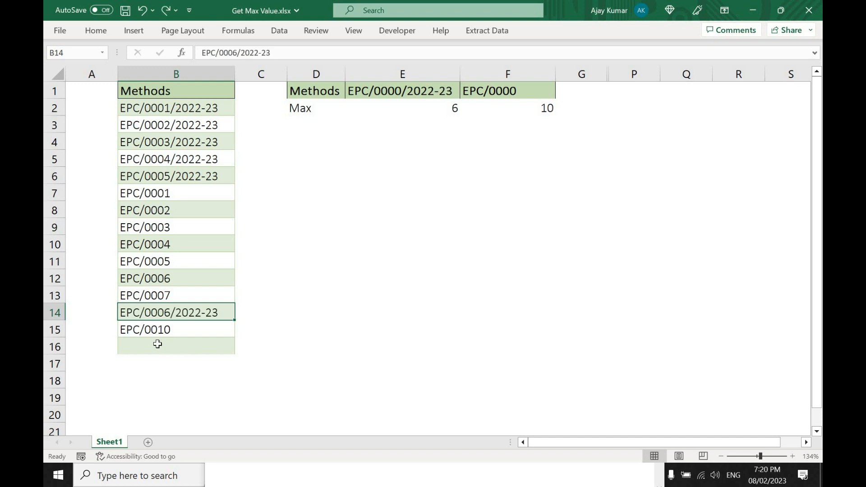
# Copy the EPC/0006/2022-23 code from B14 into the empty cell B16.
pyautogui.click(157, 344)
pyautogui.press('Up')
pyautogui.press('Up')
pyautogui.hotkey('ctrl', 'c')
pyautogui.press('Down')
pyautogui.press('Down')
pyautogui.press('Return')
pyautogui.press('Left')
pyautogui.press('Right')
# Edit the code in B16 to read EPC/00010/2022-23.
pyautogui.press('F2')
pyautogui.press('Left')
pyautogui.press('Left')
pyautogui.press('Left')
pyautogui.press('Left')
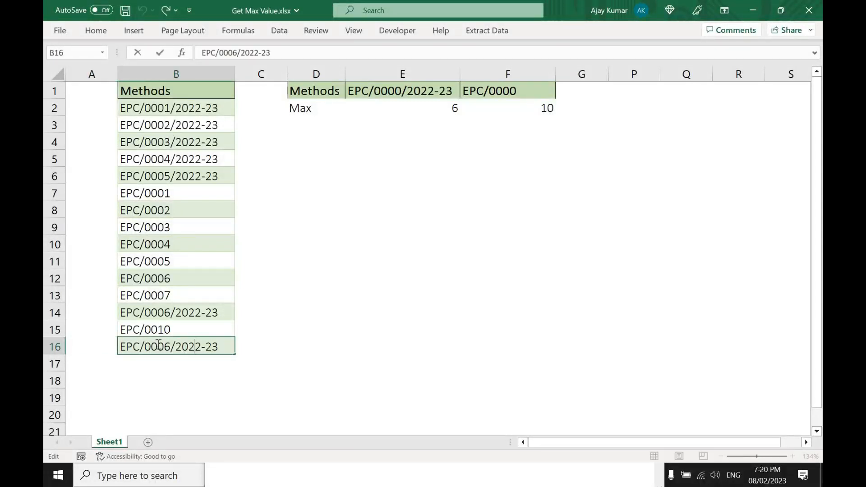
pyautogui.press('Left')
pyautogui.press('Left')
pyautogui.press('Left')
pyautogui.press('Left')
pyautogui.press('BackSpace')
pyautogui.write('10')
pyautogui.press('Return')
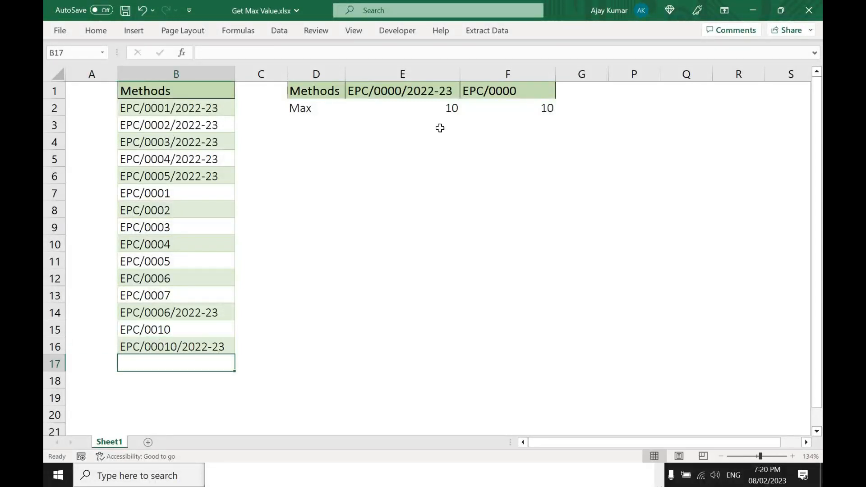
# Change the code in B16 to EPC/00011/2022-23 and check the maximum in E2.
pyautogui.doubleClick(172, 347)
pyautogui.press('BackSpace')
pyautogui.write('1')
pyautogui.press('Return')
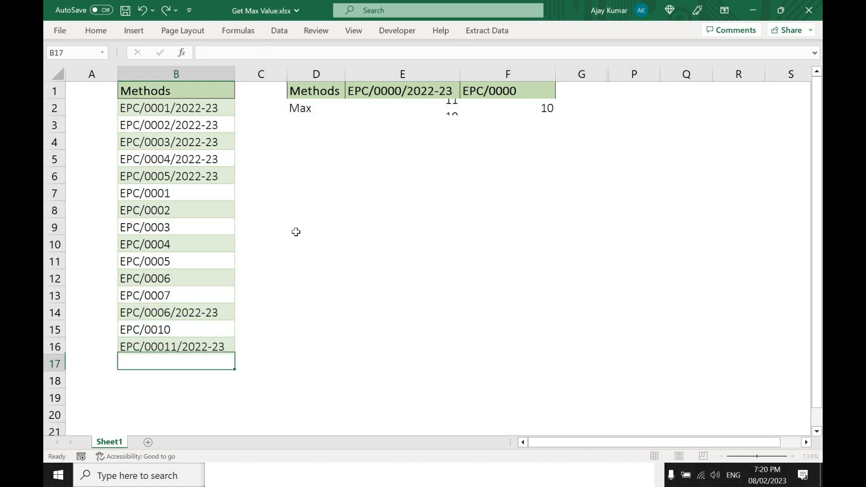
pyautogui.click(129, 108)
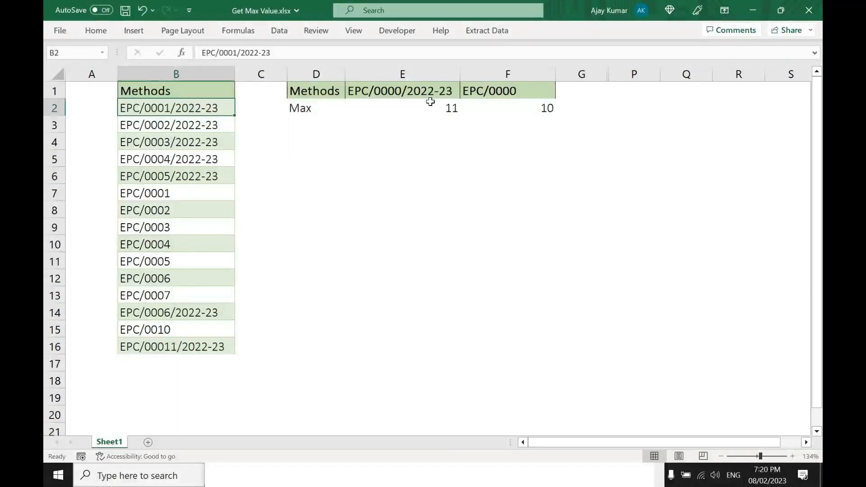
pyautogui.click(430, 103)
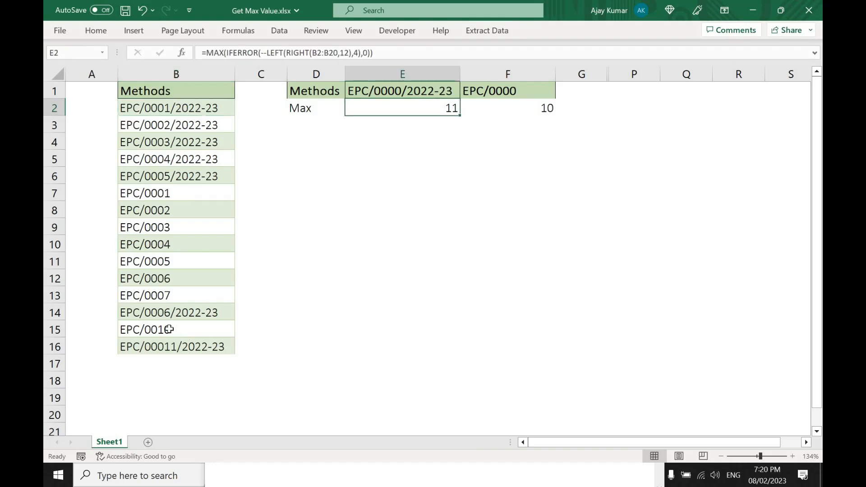
# Copy the EPC/0010 code from B15 into B17.
pyautogui.click(169, 330)
pyautogui.hotkey('ctrl', 'c')
pyautogui.press('Down')
pyautogui.press('Down')
pyautogui.hotkey('ctrl', 'v')
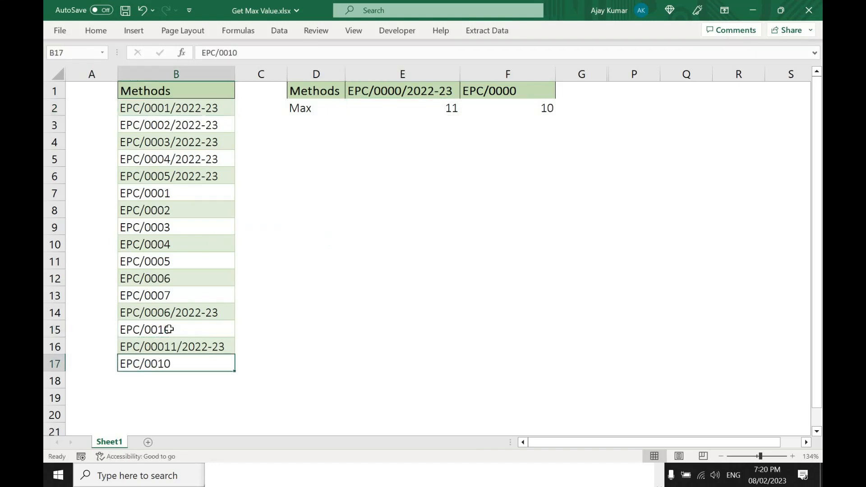
# Change the code in B17 to EPC/0015 to test the F2 maximum.
pyautogui.press('F2')
pyautogui.hotkey('shift', 'Left')
pyautogui.hotkey('shift', 'Left')
pyautogui.write('15')
pyautogui.press('Return')
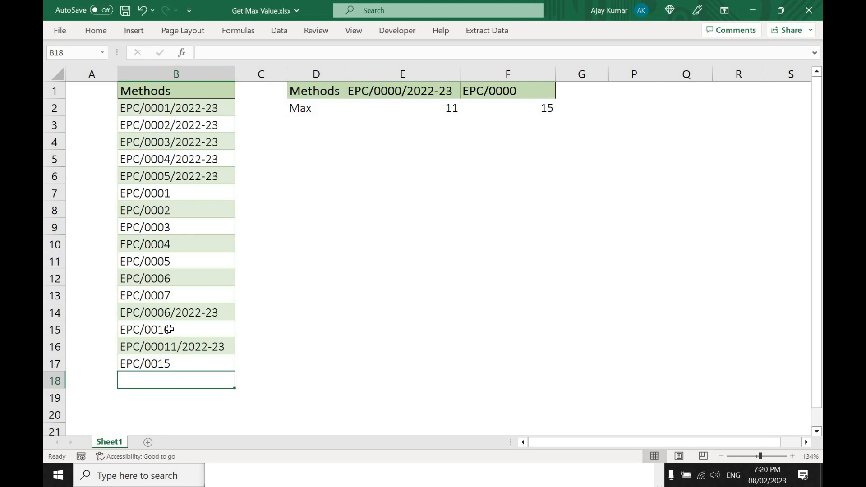
pyautogui.click(183, 109)
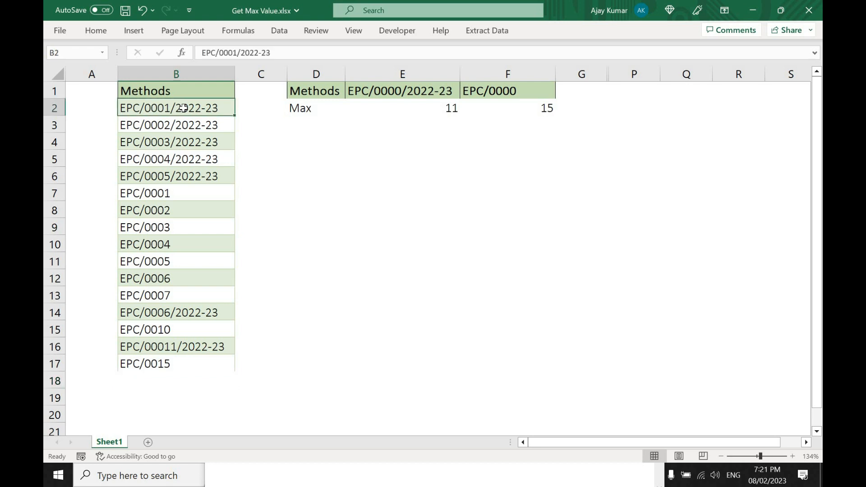